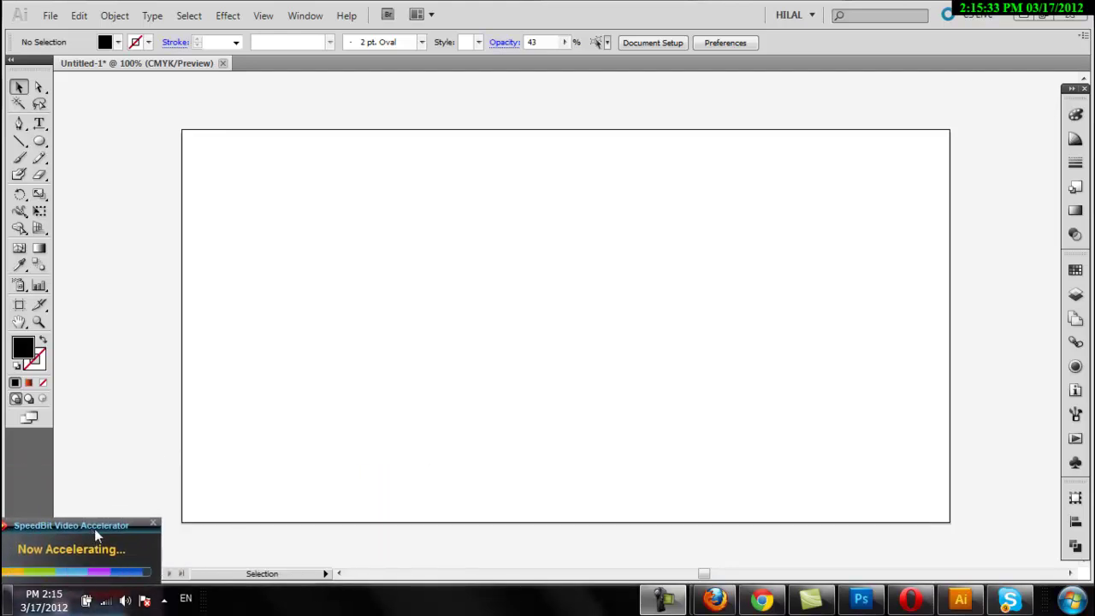
- Draw a long thin black rectangle near the top of the artboard
left_click(664, 600)
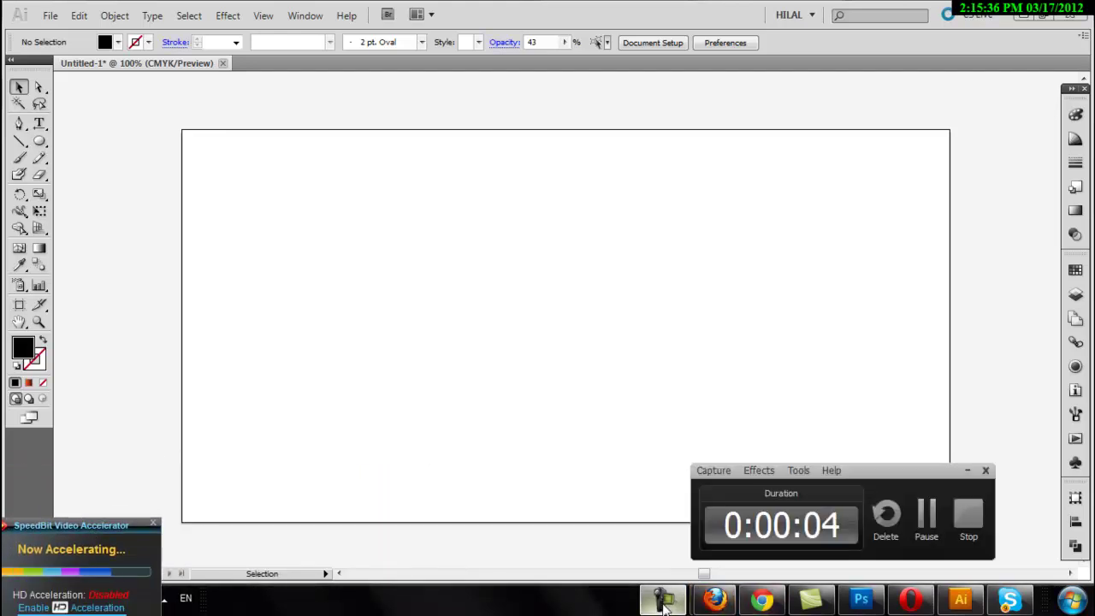
left_click(970, 471)
left_click(38, 143)
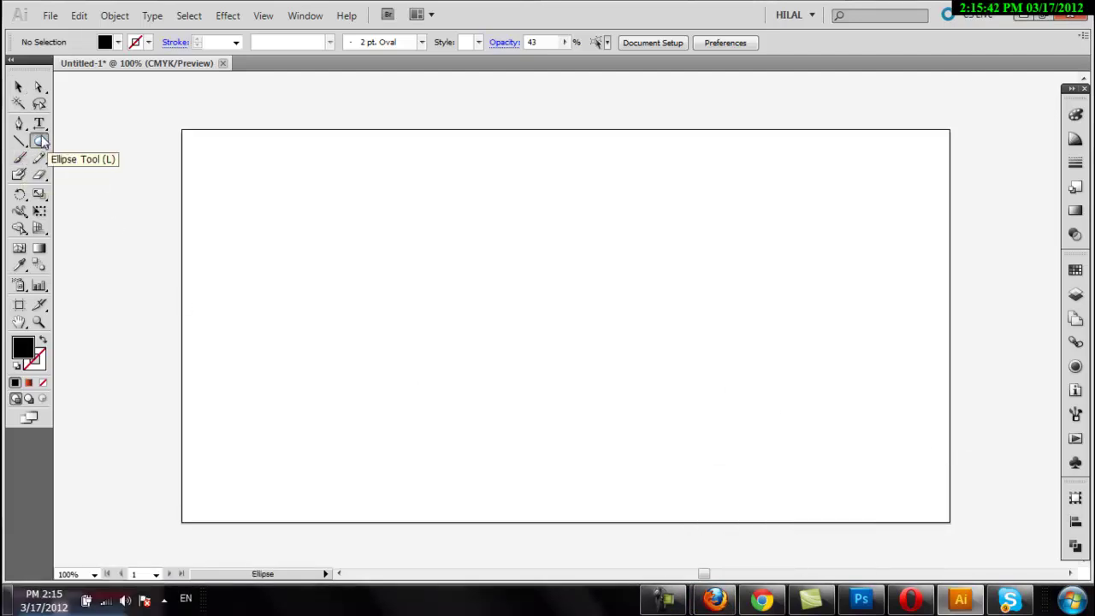
left_click_drag(38, 142, 81, 144)
left_click_drag(333, 190, 772, 205)
- Offset a copy of the bar downward and repeat it with Ctrl+D into evenly spaced stripes
left_click(19, 87)
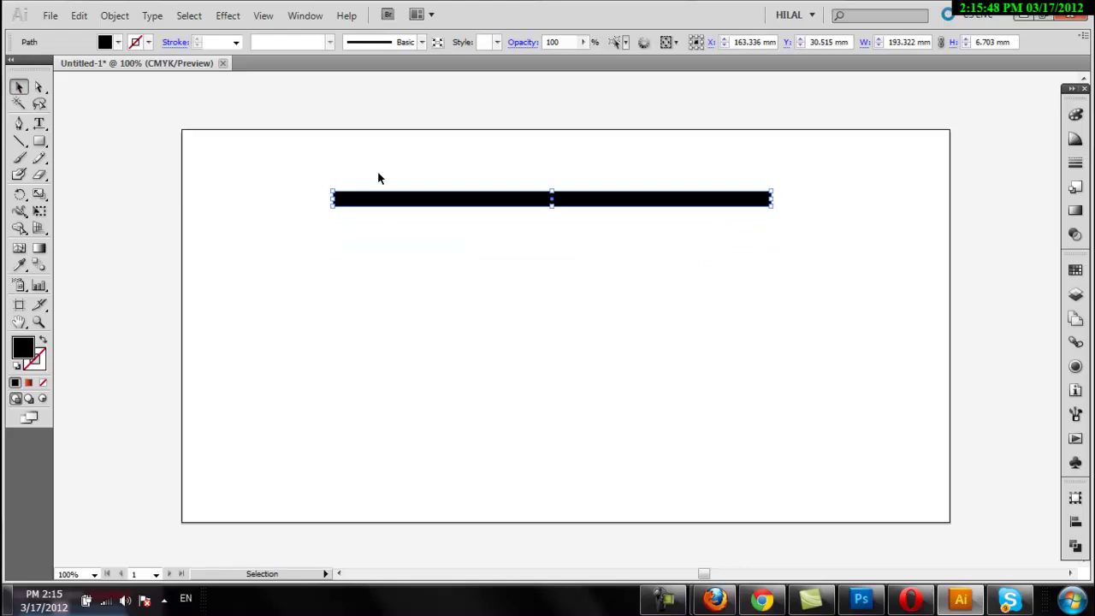
mouse_move(459, 203)
left_mouse_down()
mouse_move(444, 204)
mouse_move(447, 240)
left_mouse_up()
key("ctrl+d")
key("ctrl+d")
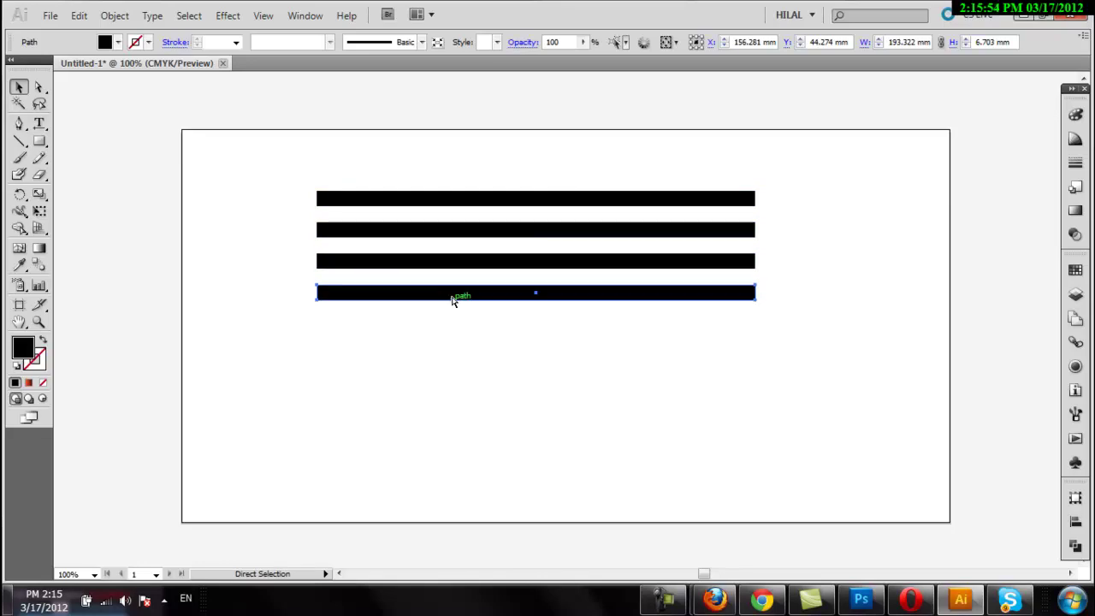
key("ctrl+d")
key("ctrl+d")
key("ctrl+d")
key("ctrl+d")
key("ctrl+d")
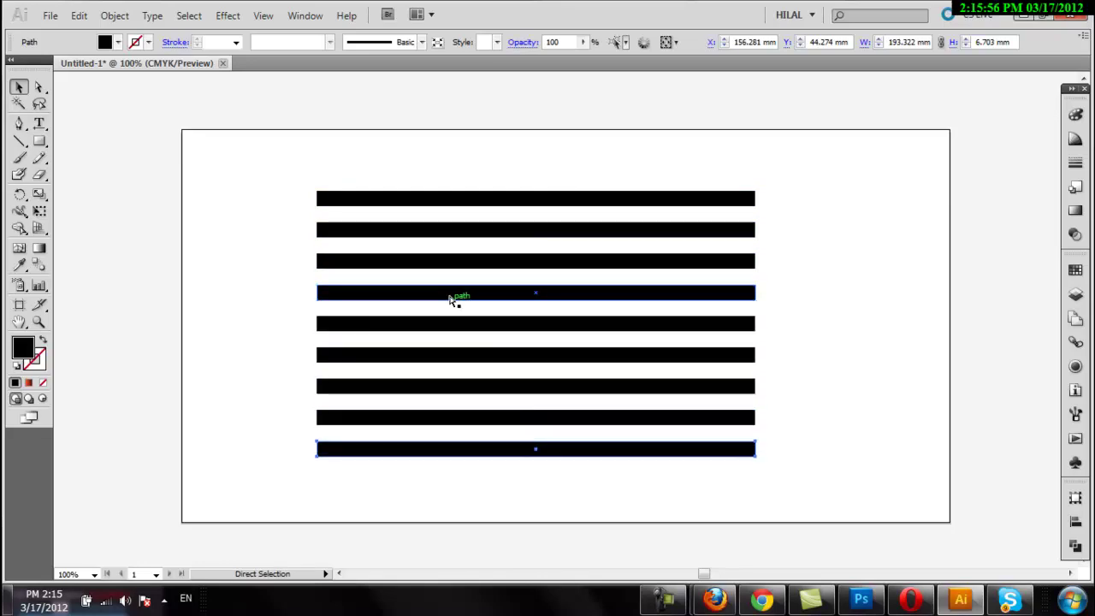
key("ctrl+d")
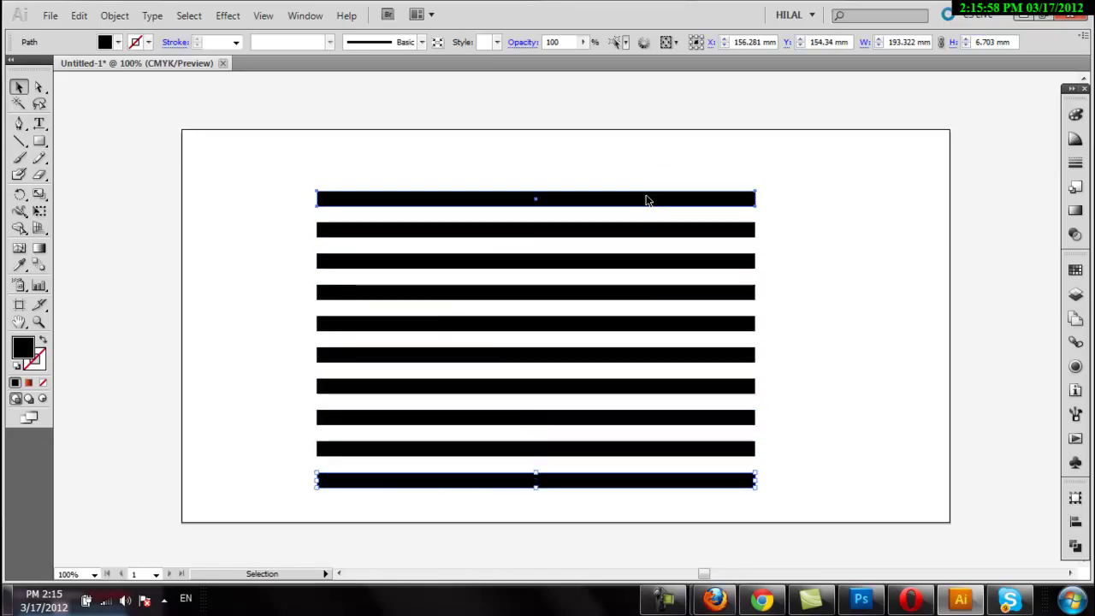
- Copy the top bar, rotate it 90°, and align it to the stripes' left edge
left_click_drag(648, 197, 616, 152)
left_click_drag(726, 140, 588, 174)
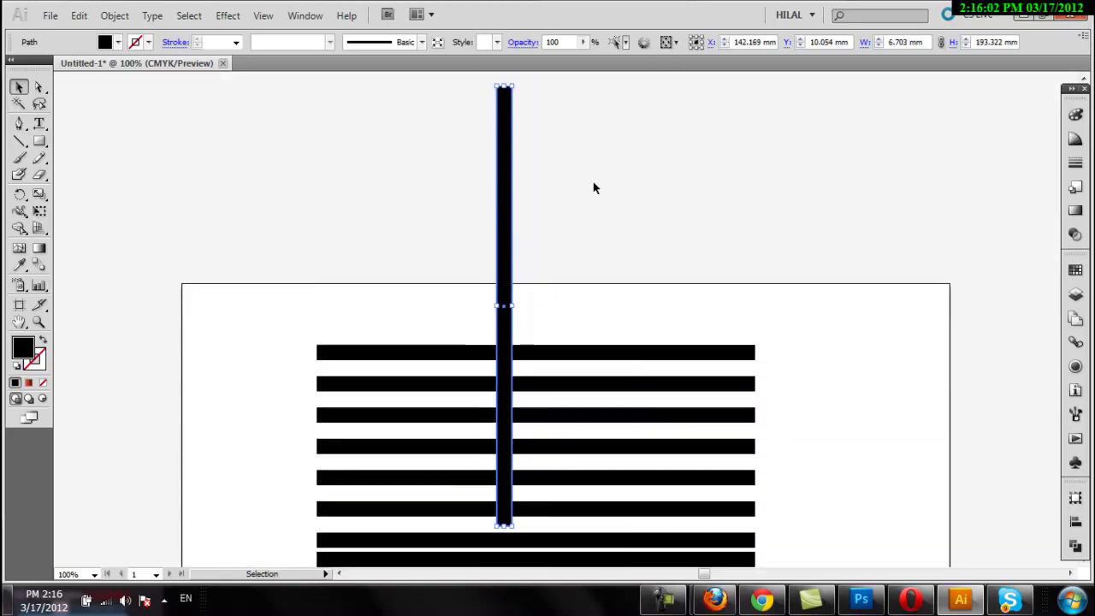
scroll(590, 178, "down", 5)
left_click_drag(507, 128, 339, 292)
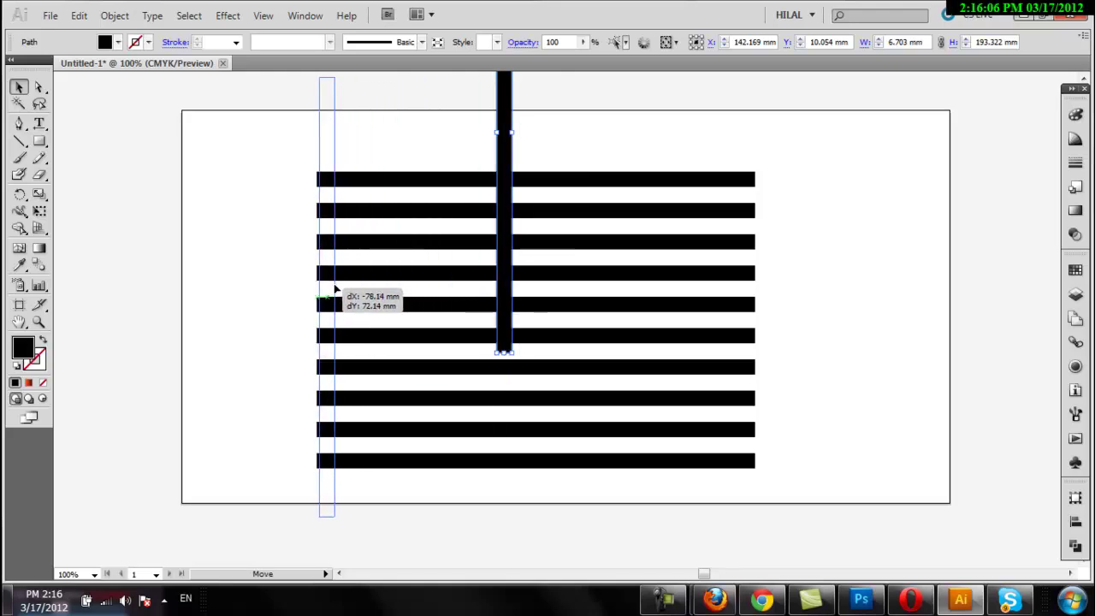
left_click_drag(340, 292, 330, 293)
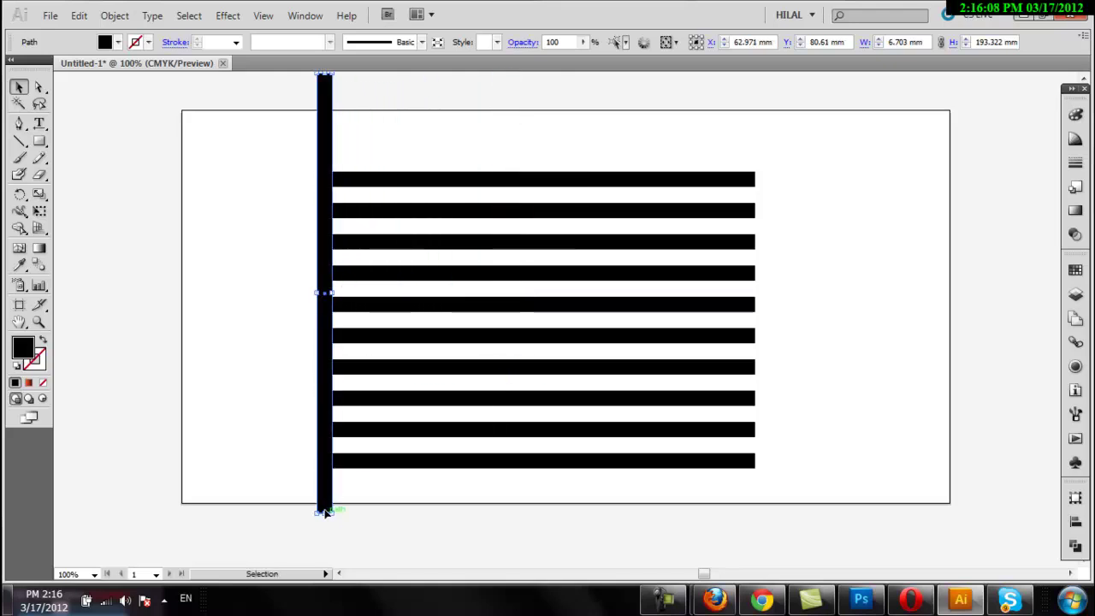
- Trim the vertical bar so it spans from the first stripe to the last
left_click_drag(326, 512, 328, 467)
scroll(352, 189, "up", 3)
mouse_move(323, 168)
left_mouse_down()
mouse_move(333, 275)
mouse_move(364, 264)
left_mouse_up()
left_click(317, 232)
- Repeat the vertical bar rightward with Ctrl+D copies across the stripes
scroll(317, 232, "down", 2)
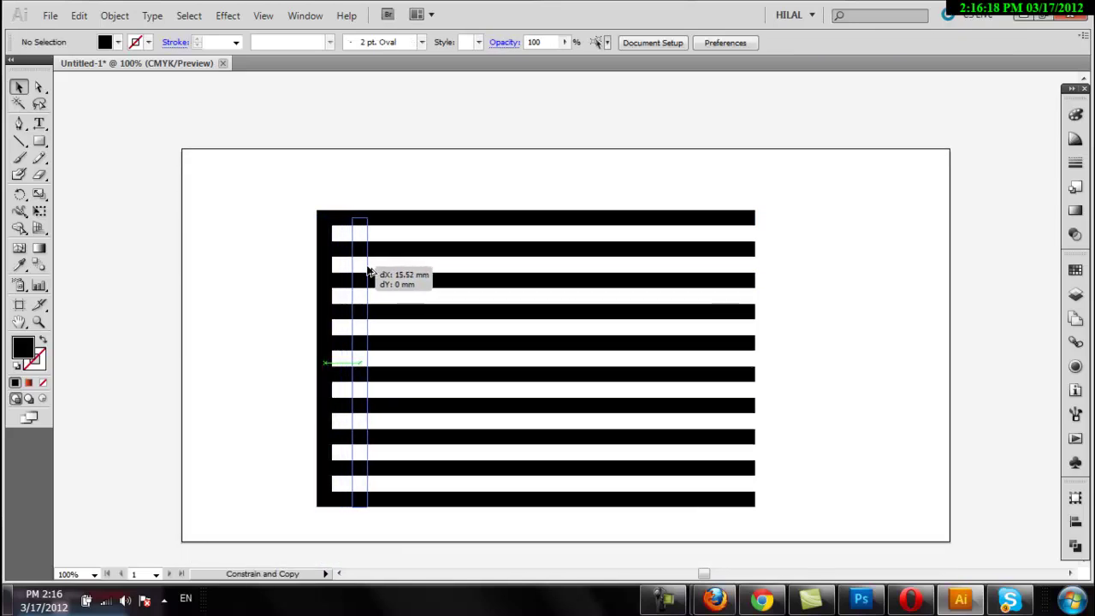
key("ctrl+d")
key("ctrl+d")
key("ctrl+d")
key("ctrl+d")
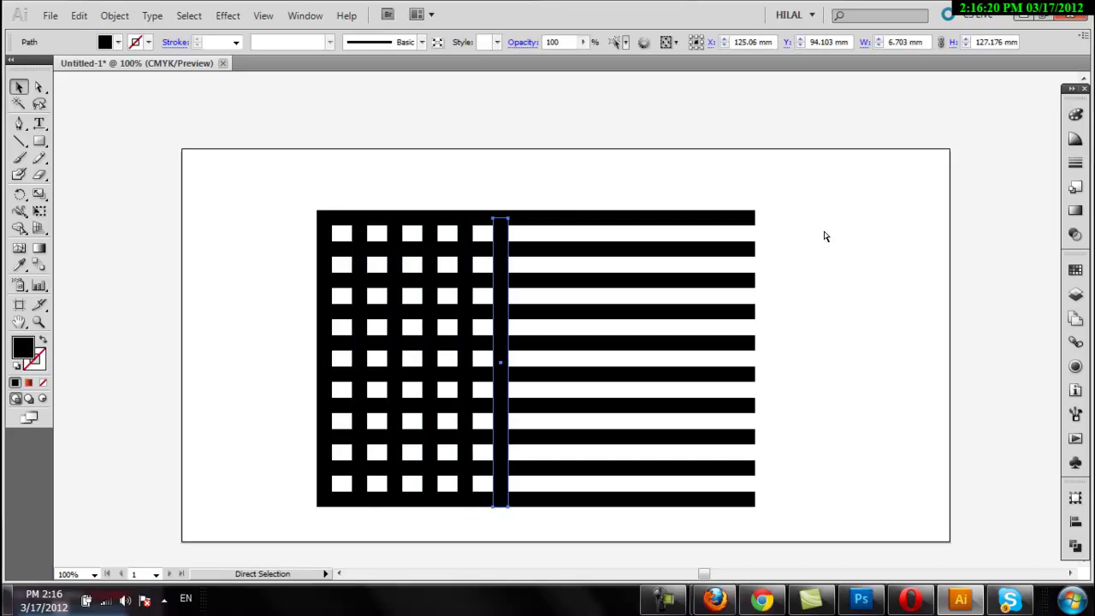
key("ctrl+d")
key("ctrl+d")
key("ctrl+d")
key("ctrl+d")
key("ctrl+d")
key("ctrl+d")
key("ctrl+d")
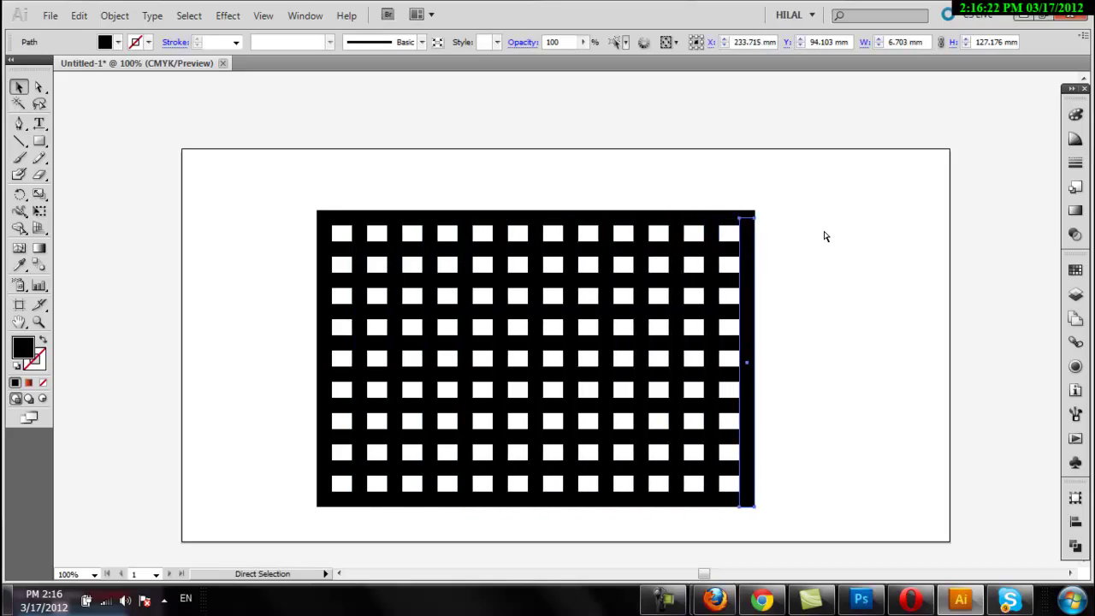
left_click(824, 235)
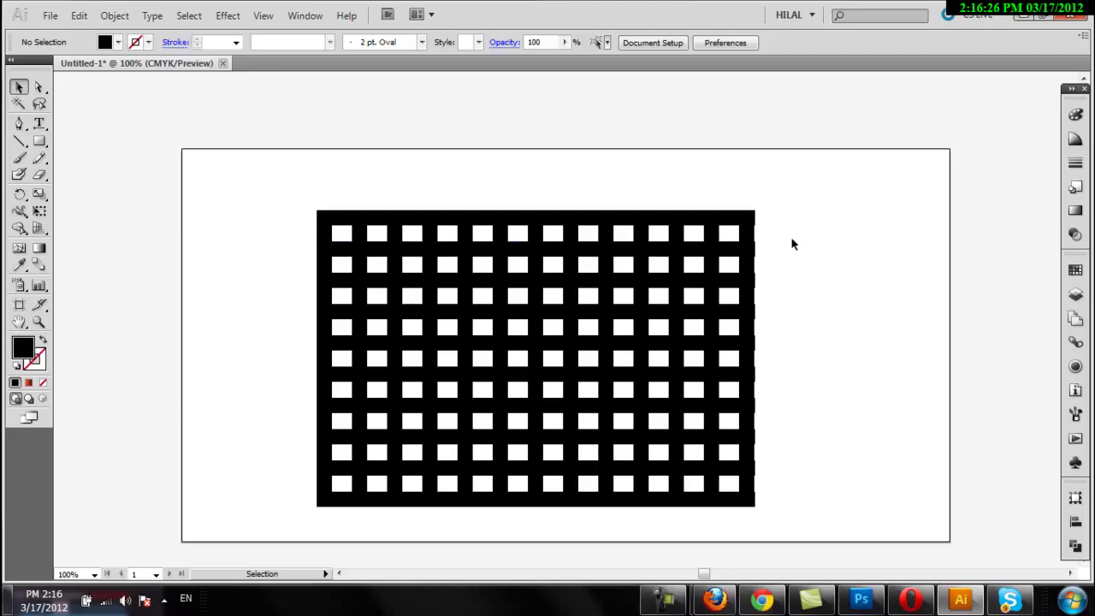
left_click(753, 270)
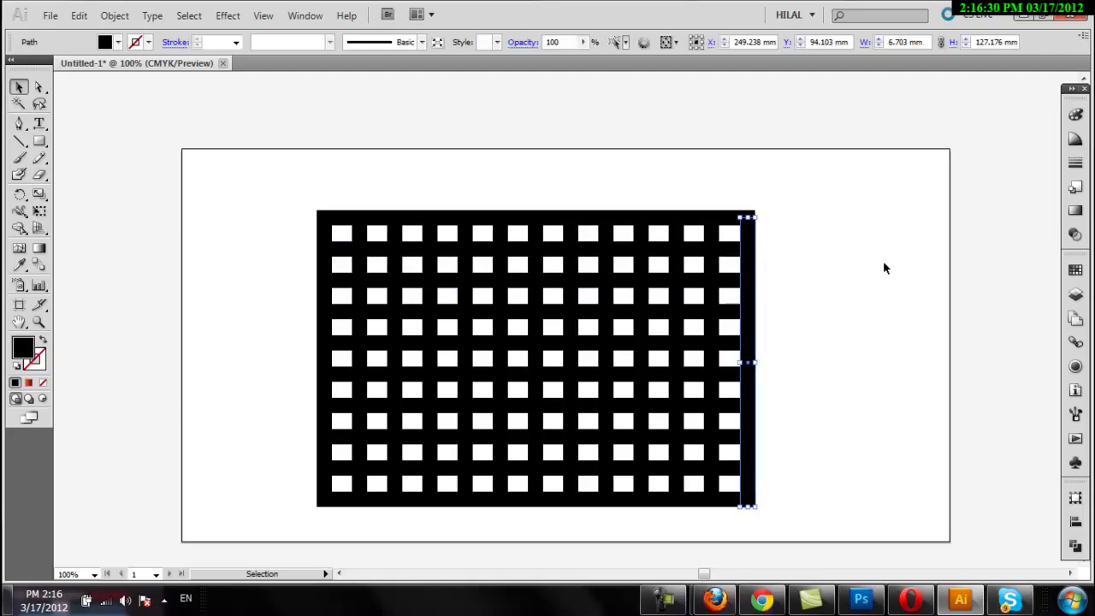
- Marquee-select all grid bars and Unite them in Pathfinder into one compound path
left_click(885, 267)
left_click_drag(357, 411, 242, 530)
scroll(799, 353, "down", 1)
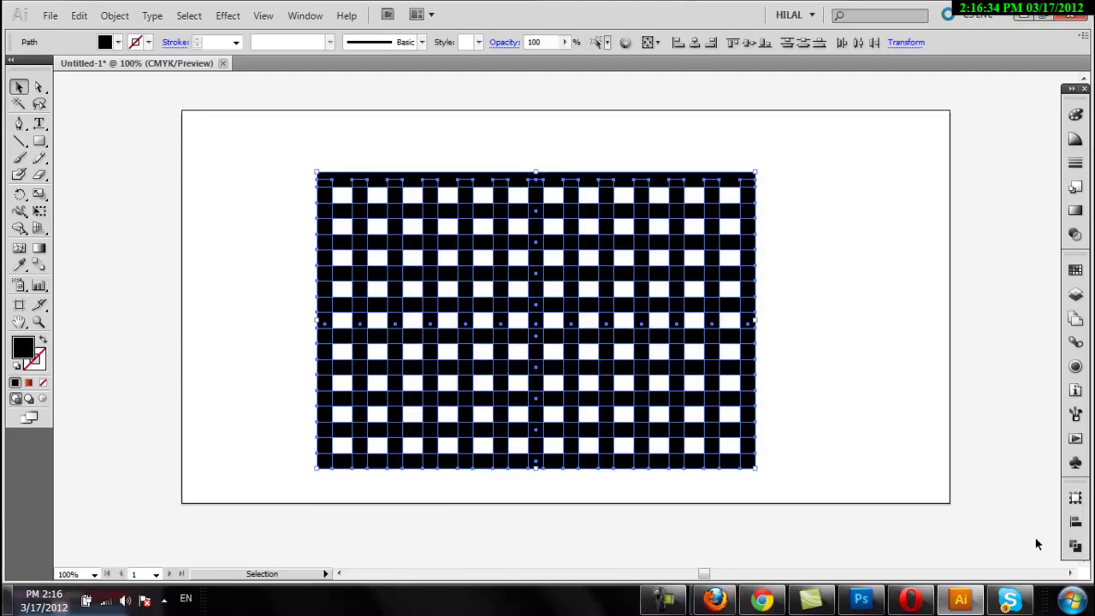
left_click(1075, 547)
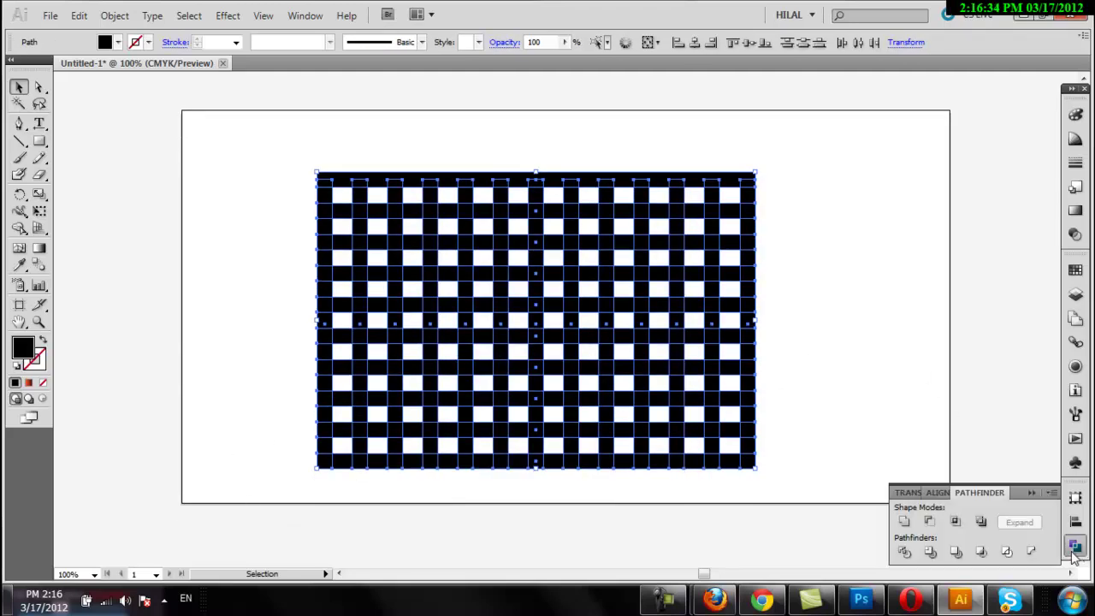
left_click(904, 524)
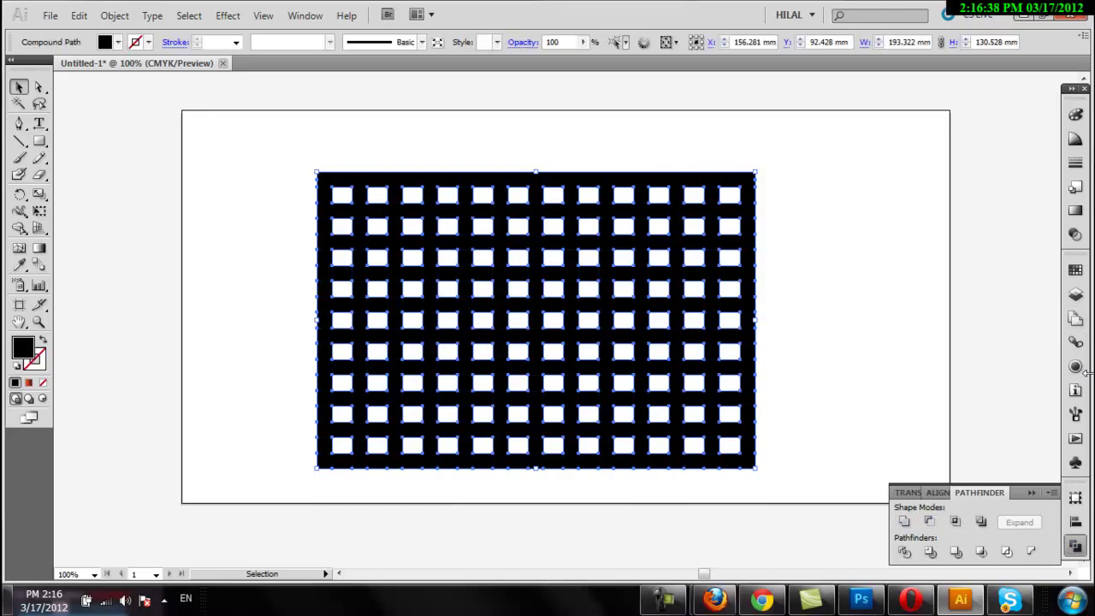
left_click(1075, 462)
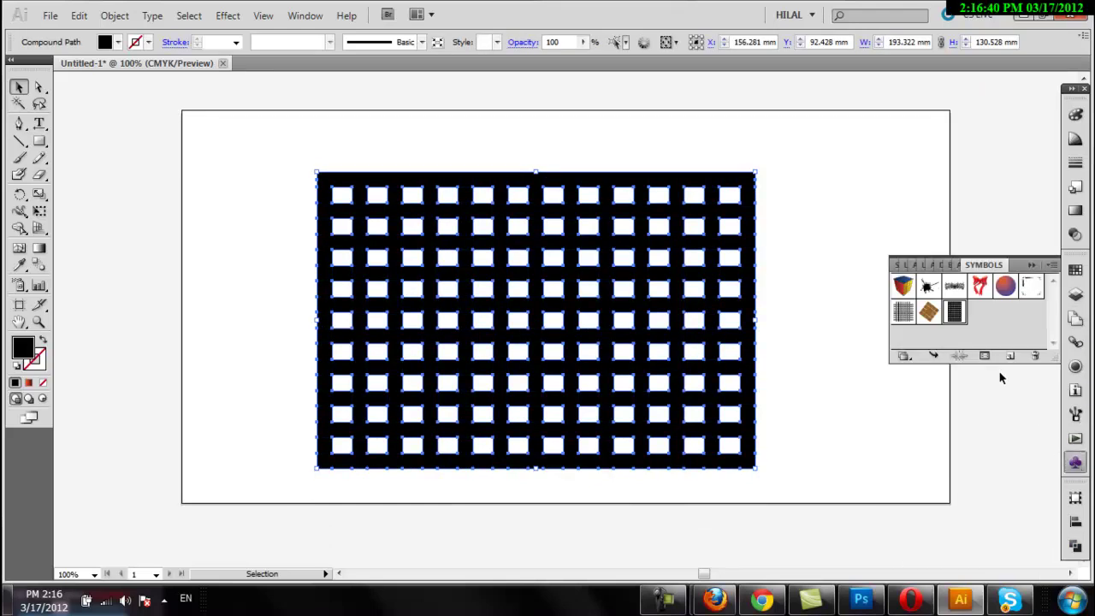
- Save the united grid as New Symbol 3 and delete it from the artboard
left_click_drag(622, 295, 1005, 327)
left_click(650, 240)
left_click(693, 268)
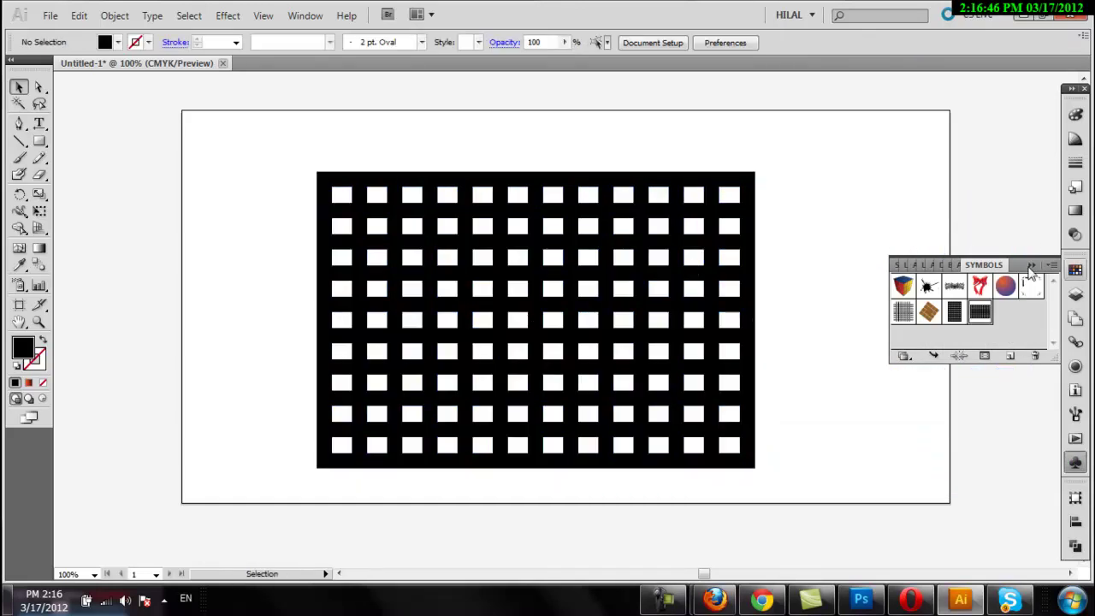
left_click(1031, 267)
left_click(691, 298)
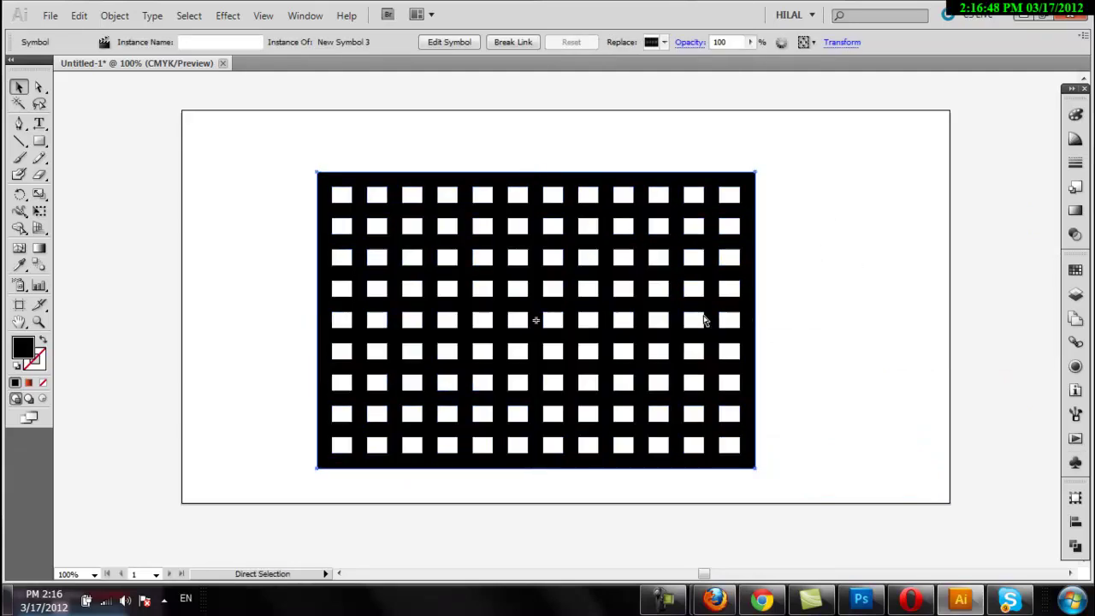
key("Delete")
- Draw a black circle near the page centre and shift it slightly left
left_click_drag(38, 142, 107, 176)
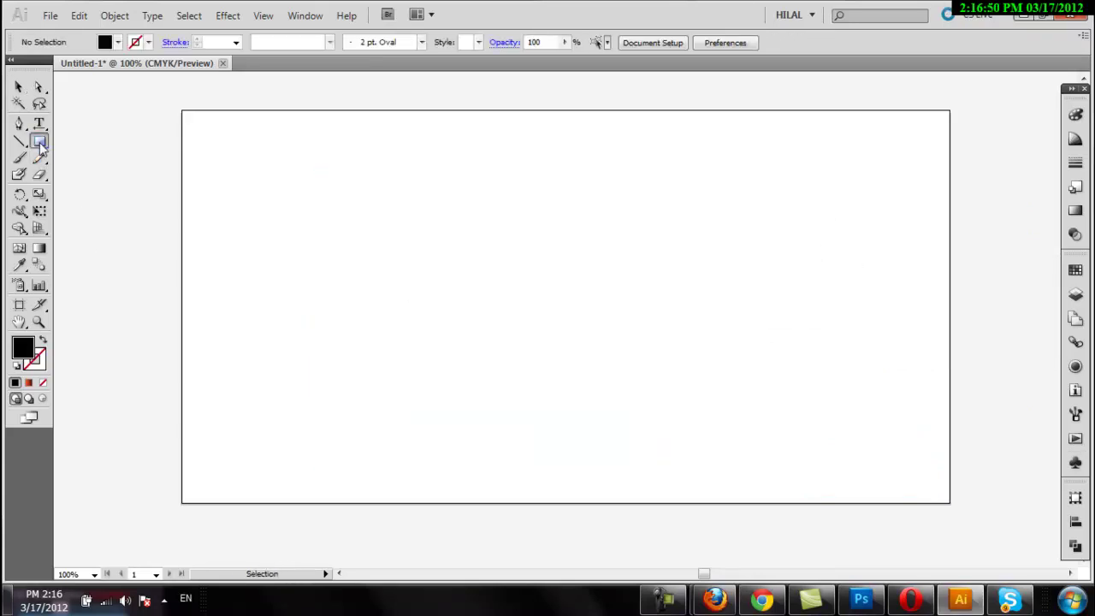
left_click_drag(476, 190, 672, 383)
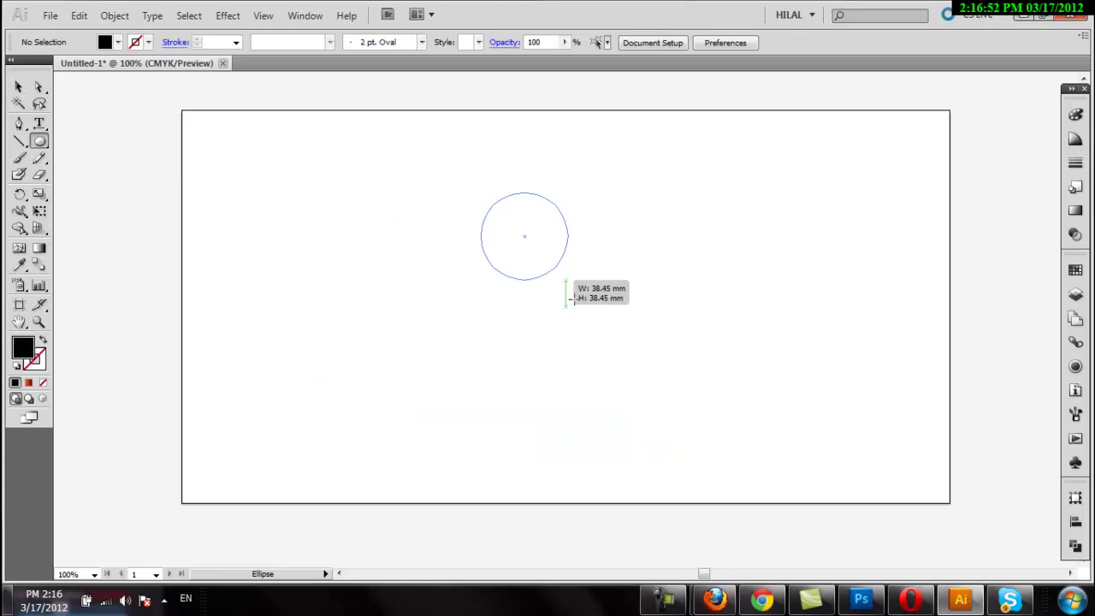
left_click(17, 88)
left_click_drag(565, 240, 532, 240)
- Cover the circle's left half with a rectangle and remove it with Pathfinder Minus Front
left_click_drag(38, 141, 71, 152)
left_click_drag(416, 147, 545, 411)
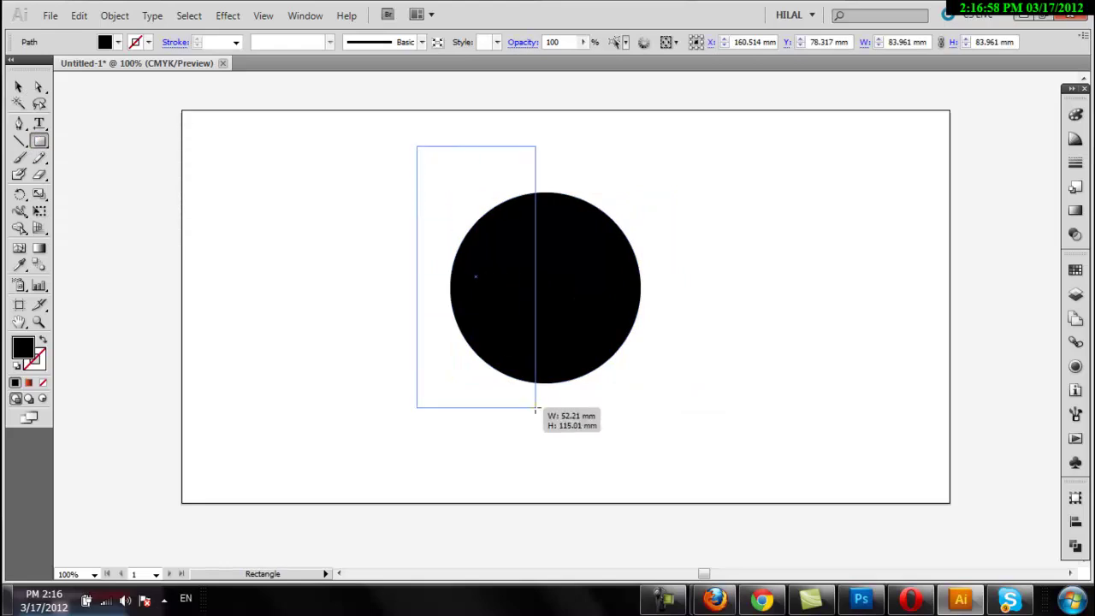
left_click(19, 89)
left_click_drag(269, 208, 699, 295)
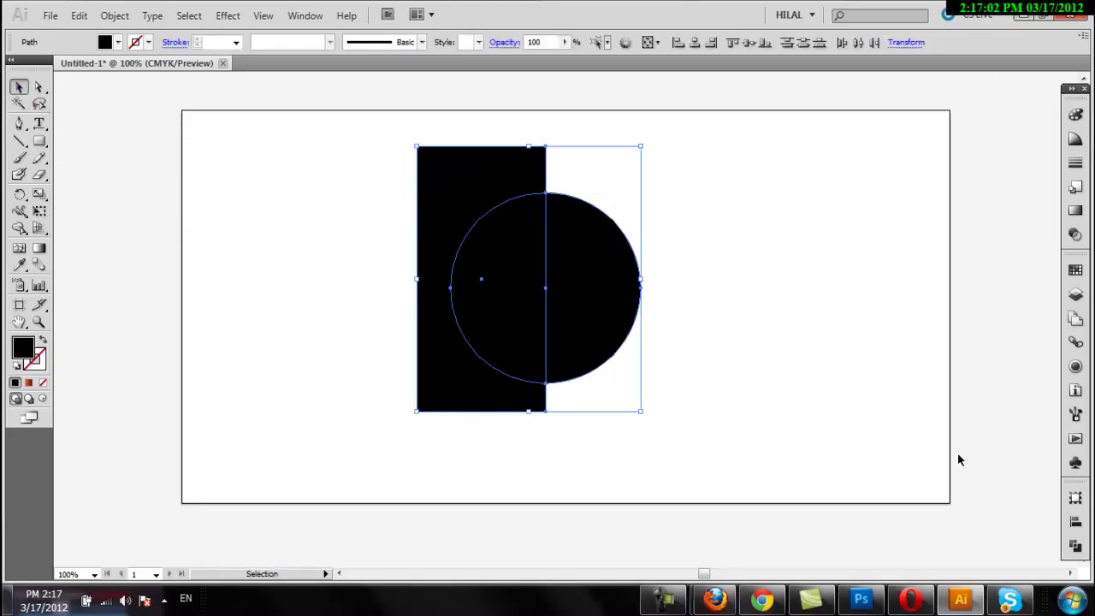
left_click(1076, 545)
left_click(931, 522)
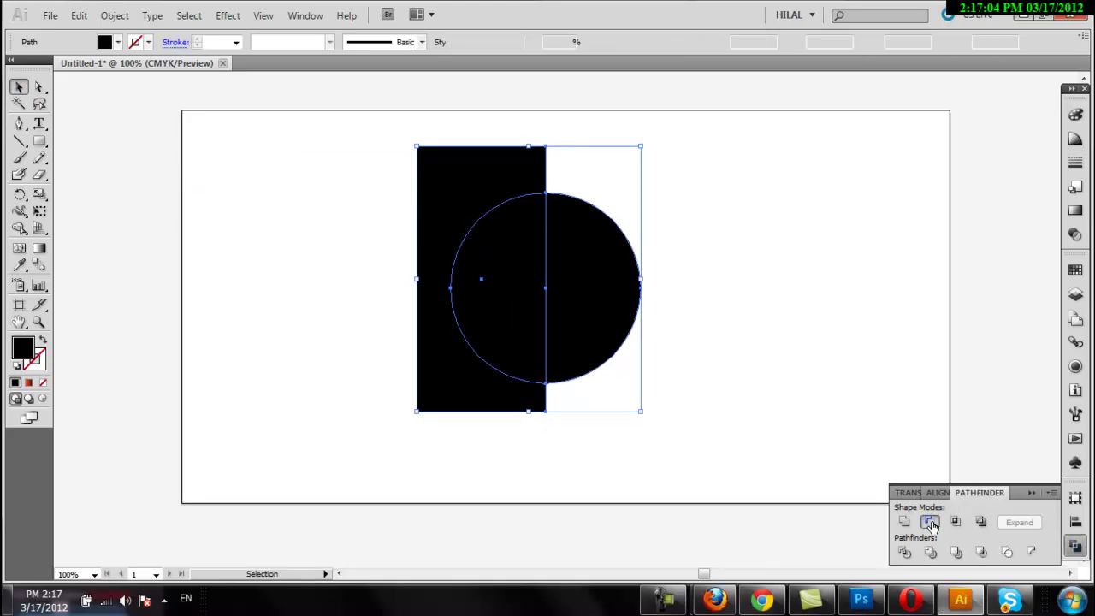
- Apply Effect > 3D > Revolve to the half-circle in Front position and open Map Art
left_click(228, 15)
mouse_move(240, 103)
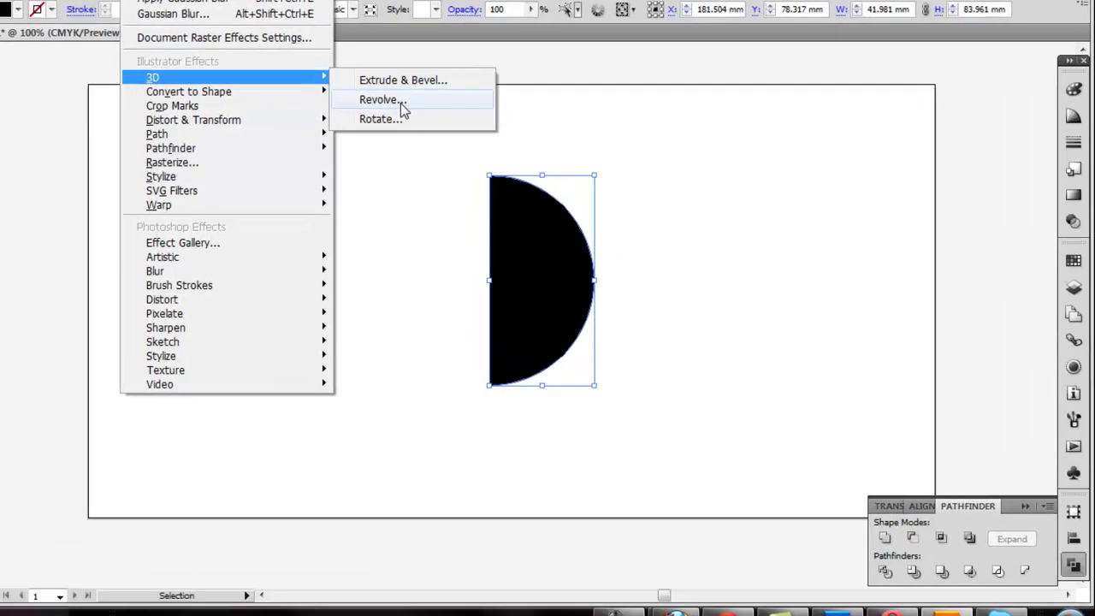
left_click(448, 123)
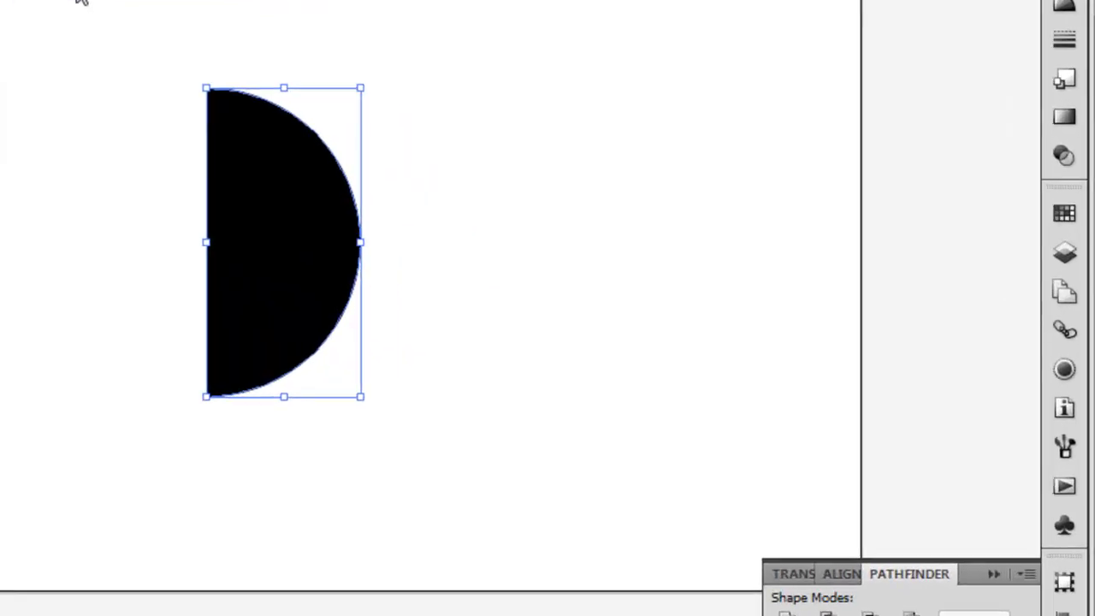
left_click_drag(683, 60, 704, 45)
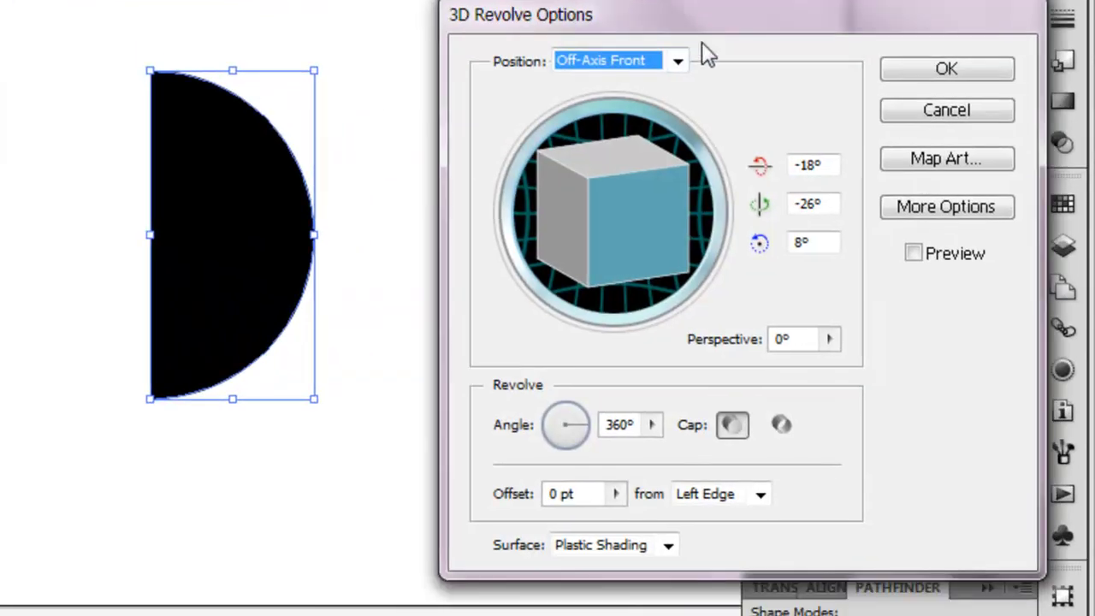
left_click(681, 52)
left_click(652, 120)
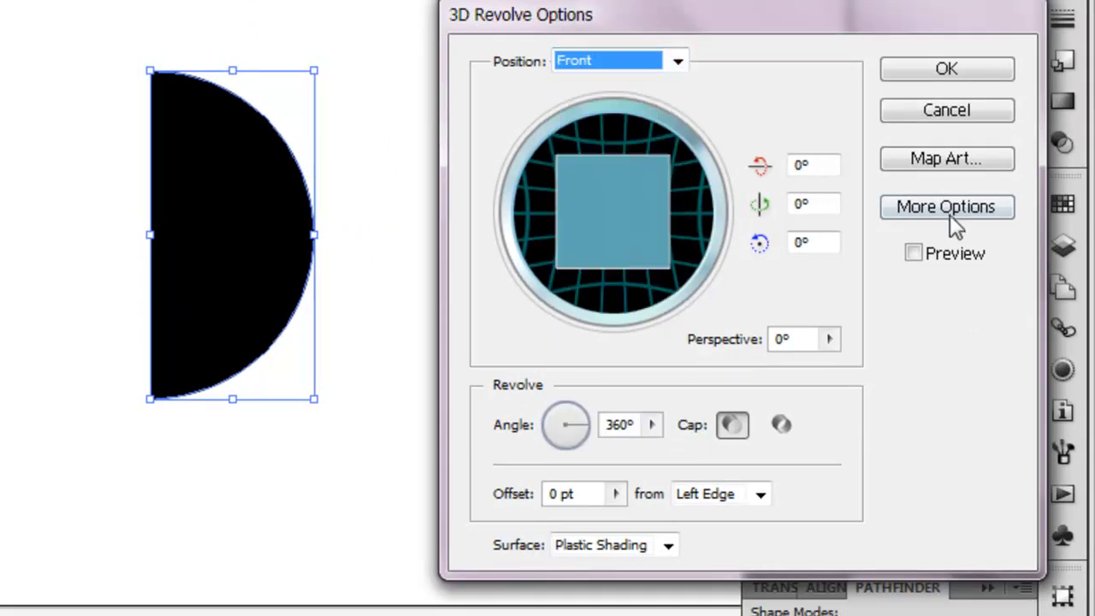
left_click(948, 162)
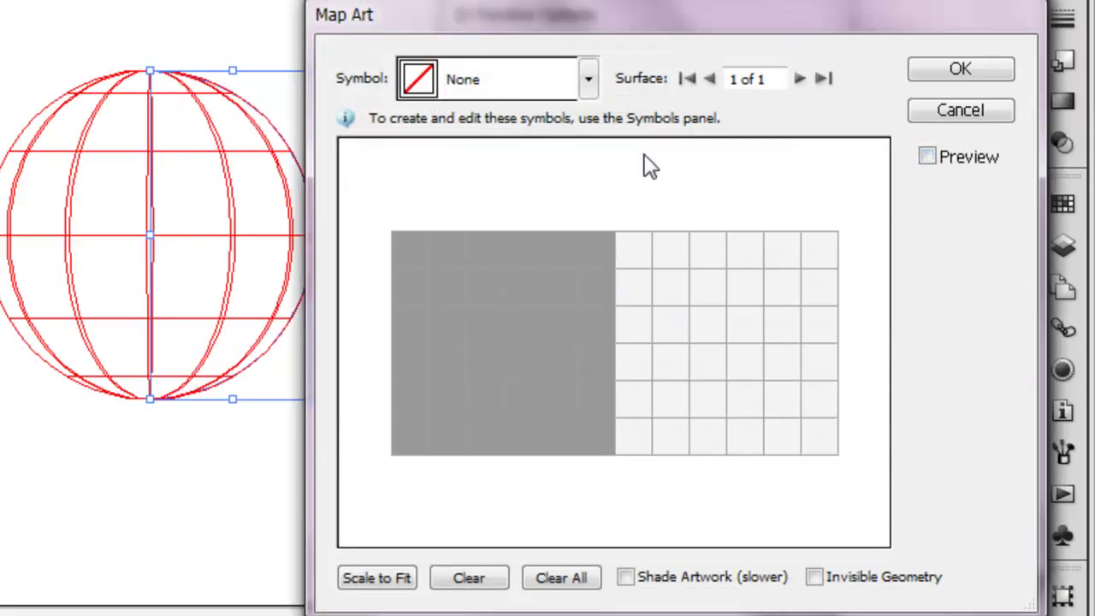
- In Map Art, choose New Symbol 3 and enable Preview and Invisible Geometry
left_click(588, 79)
scroll(603, 310, "down", 1)
scroll(600, 300, "down", 1)
left_click(488, 355)
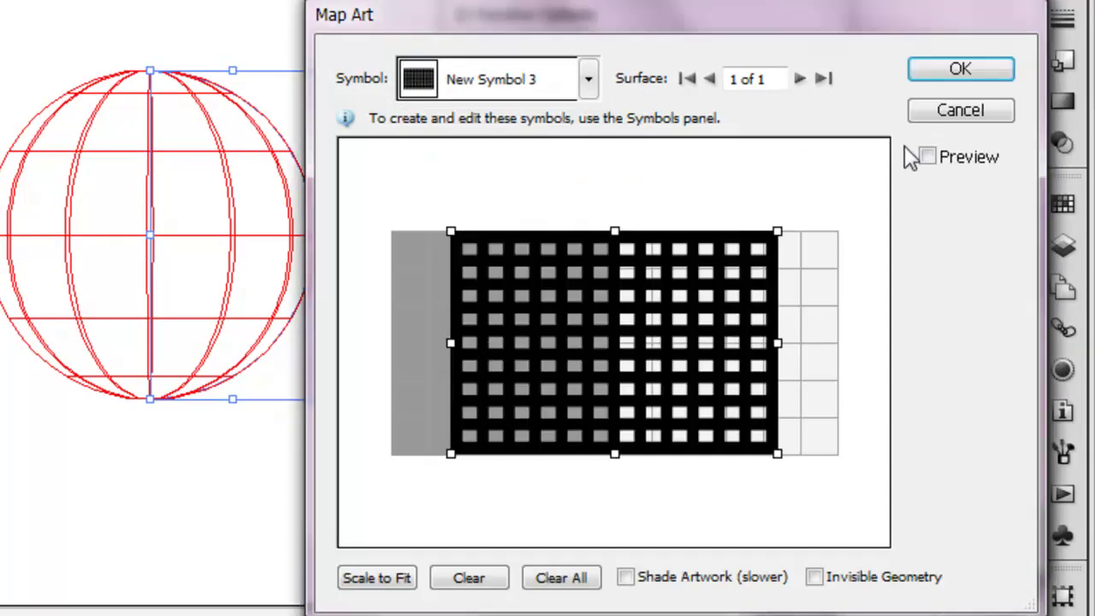
left_click(929, 158)
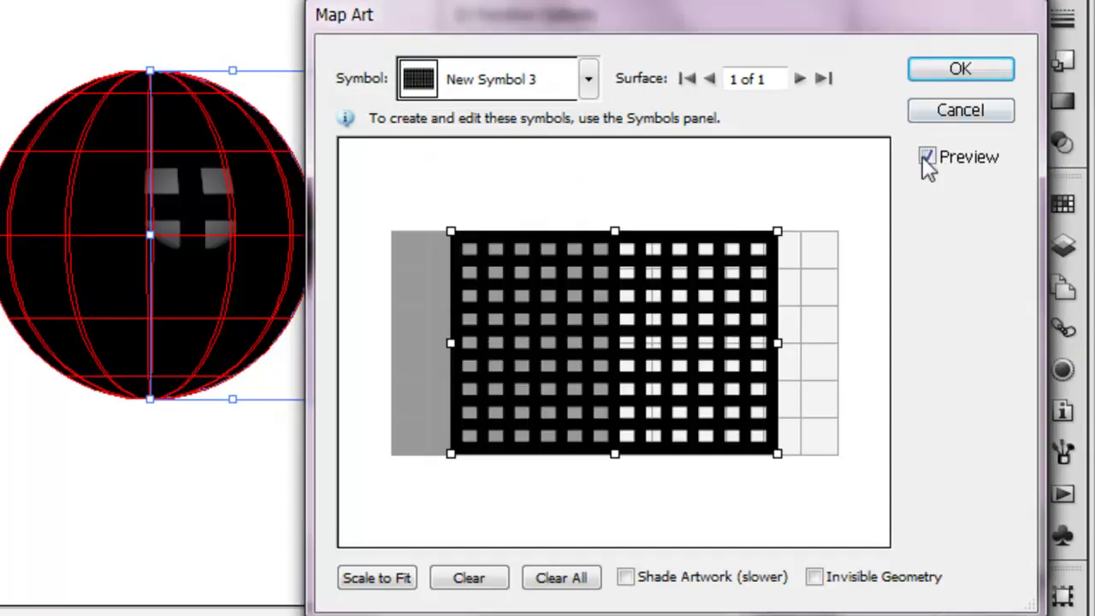
left_click(817, 580)
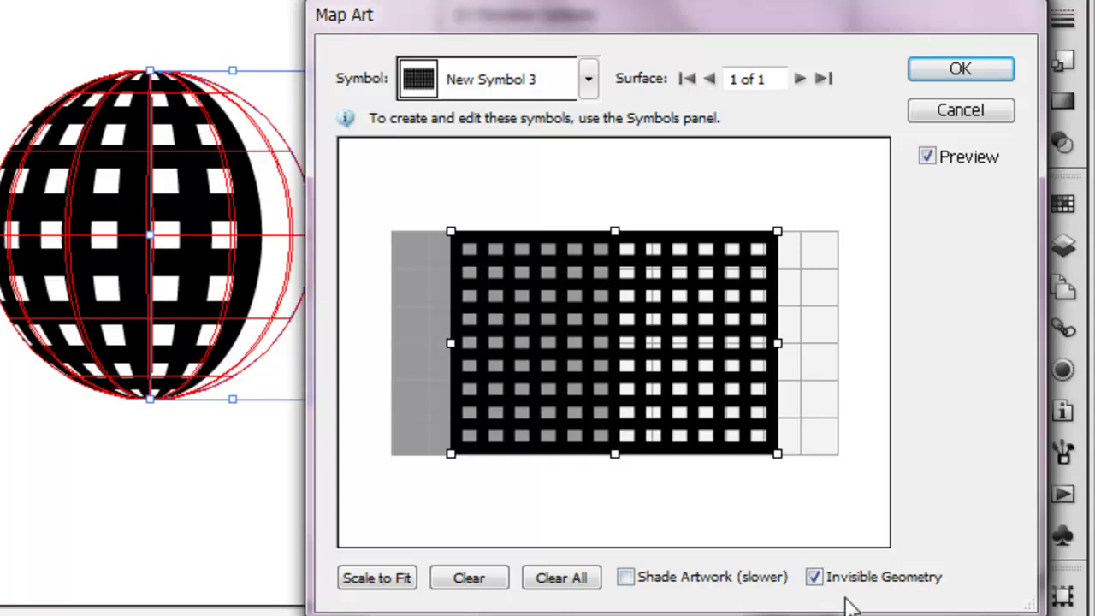
- Rotate and shift the grid art diagonally across the sphere's surface
left_click_drag(611, 330, 654, 323)
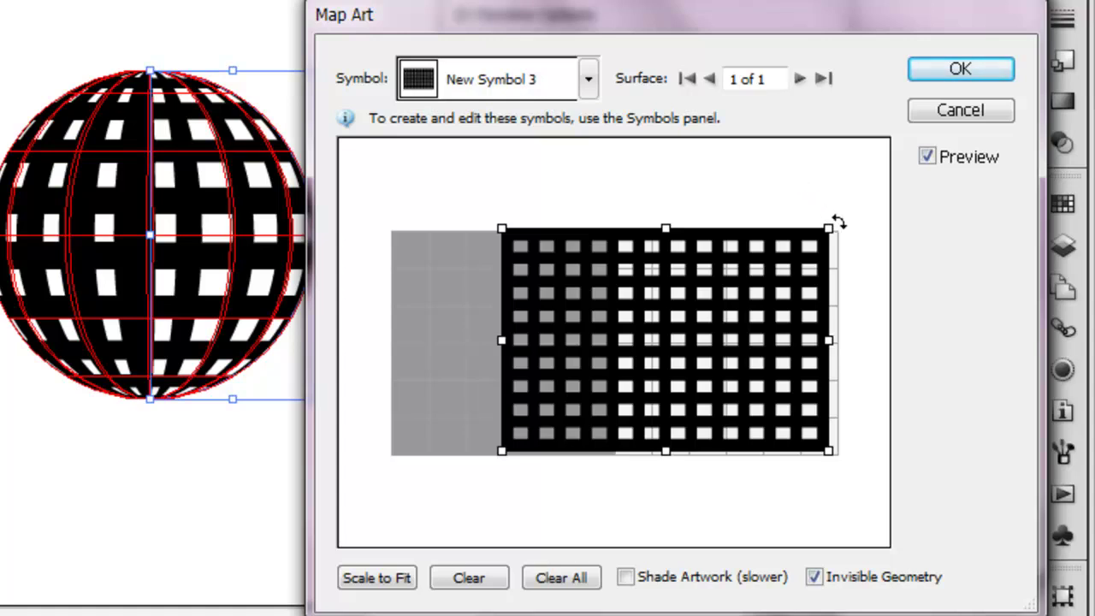
left_click_drag(838, 223, 779, 151)
left_click_drag(738, 343, 761, 327)
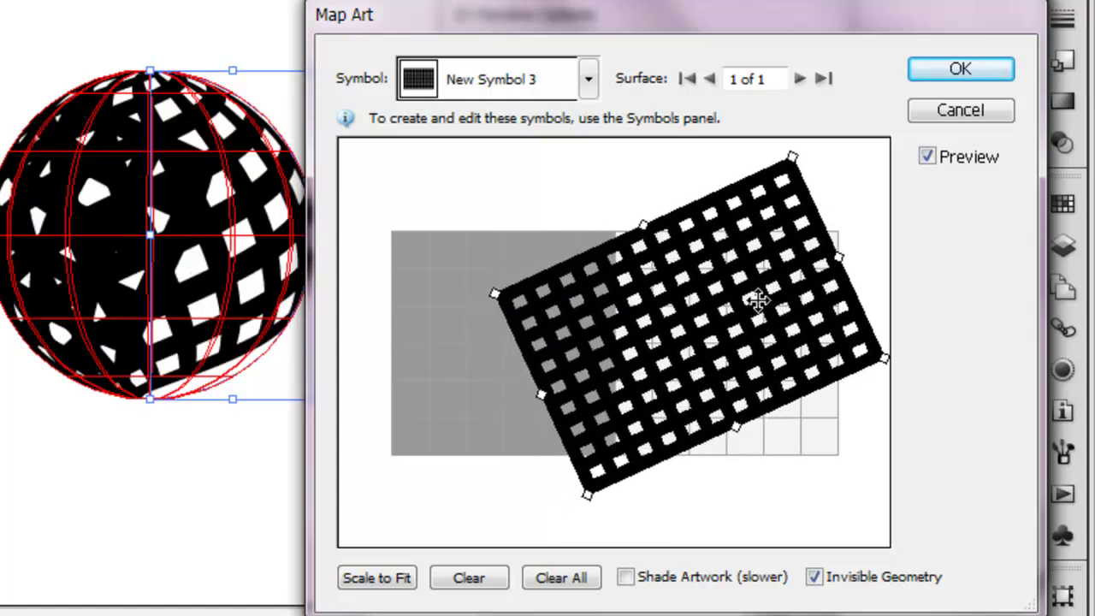
left_click_drag(496, 279, 520, 376)
left_click_drag(632, 315, 676, 315)
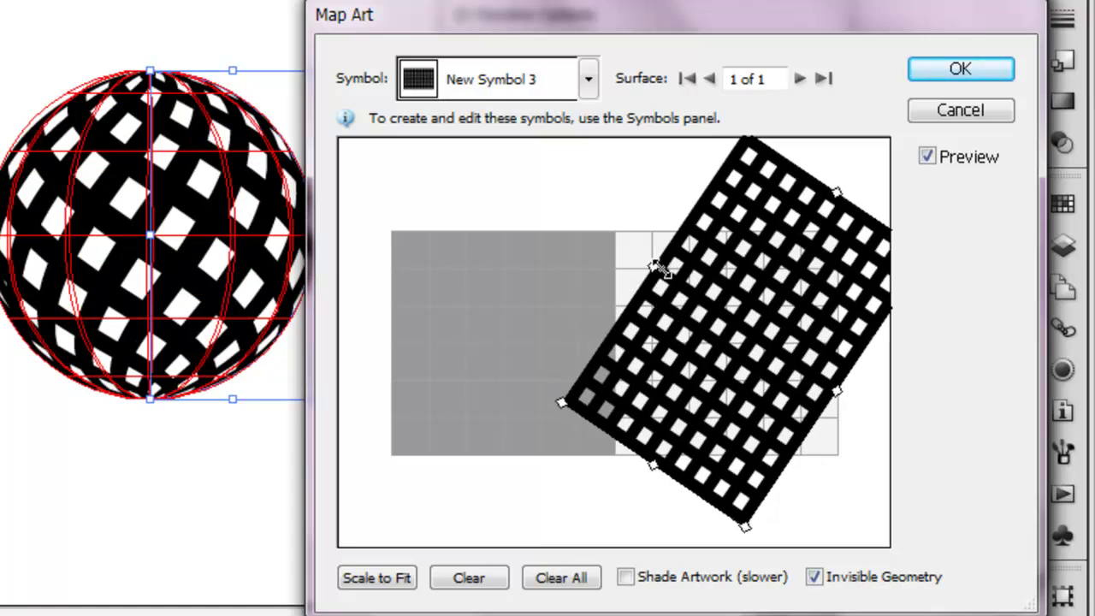
left_click_drag(655, 265, 642, 260)
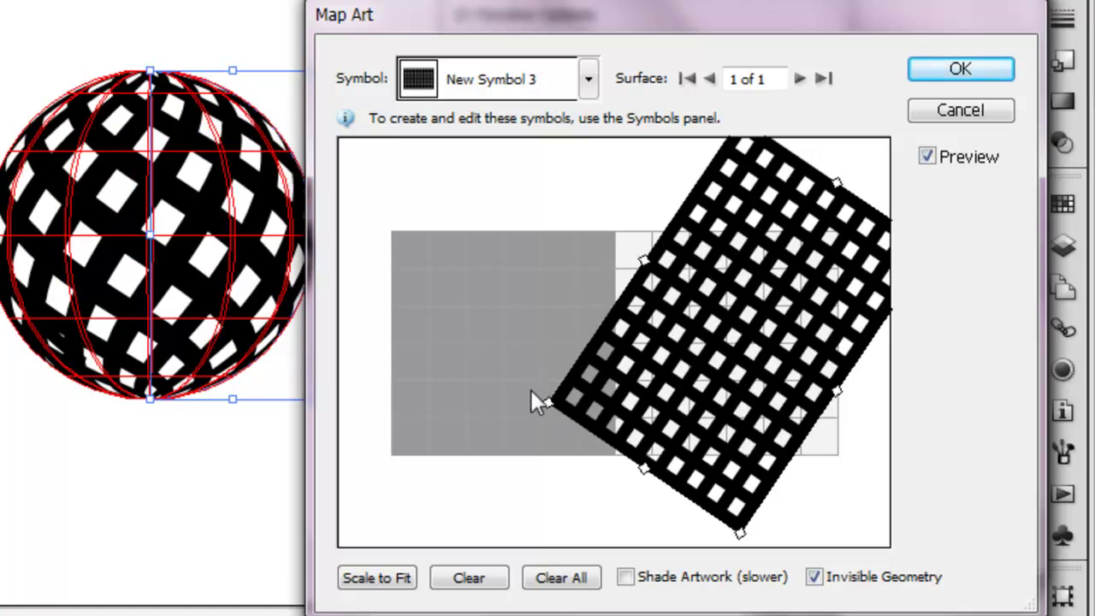
left_click_drag(549, 392, 528, 416)
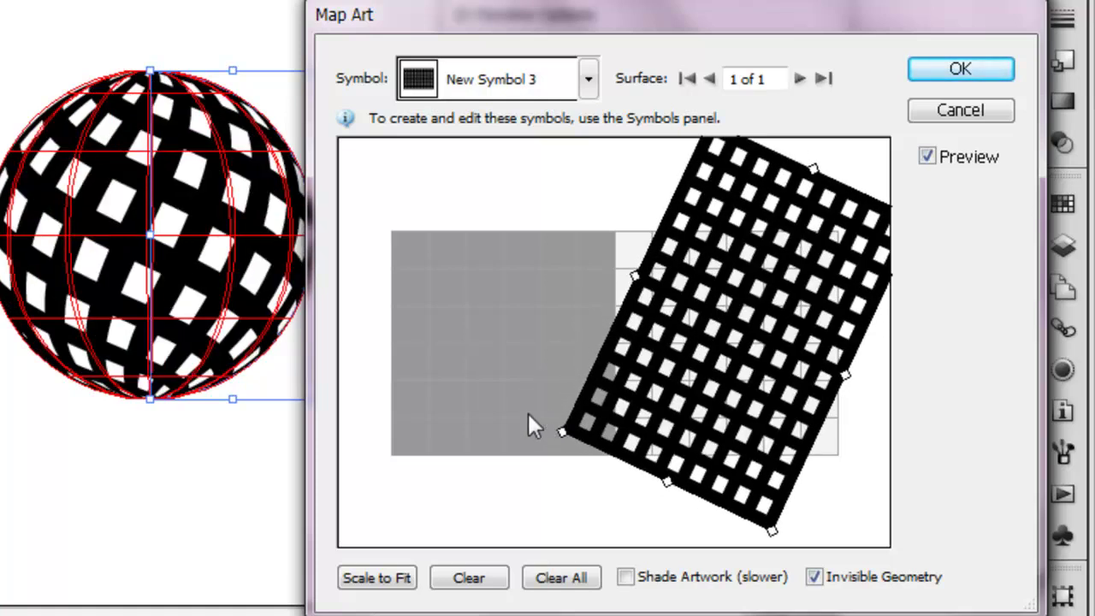
mouse_move(716, 295)
left_mouse_down()
mouse_move(729, 294)
mouse_move(712, 297)
left_mouse_up()
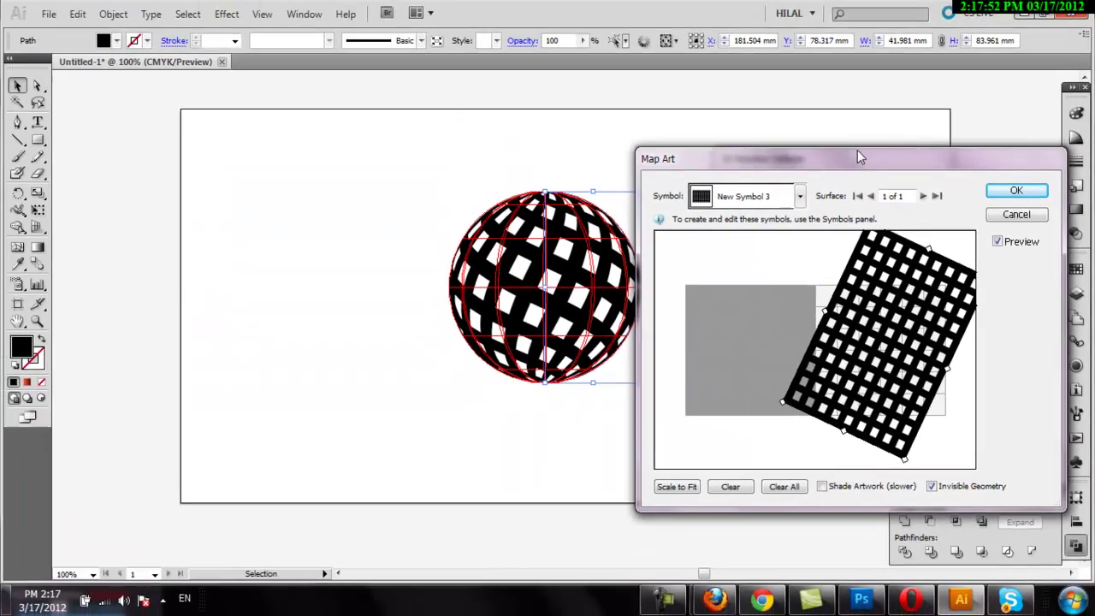
- Enlarge the grid art to cover more of the sphere and confirm both dialogs
mouse_move(857, 150)
left_mouse_down()
mouse_move(932, 134)
mouse_move(179, 140)
left_mouse_up()
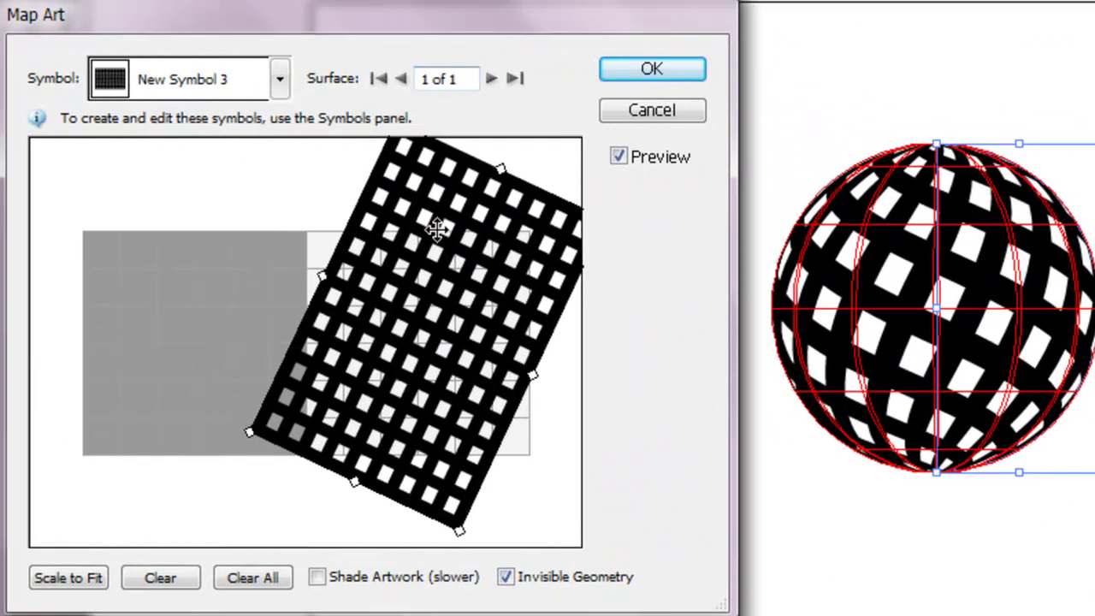
left_click_drag(436, 225, 447, 232)
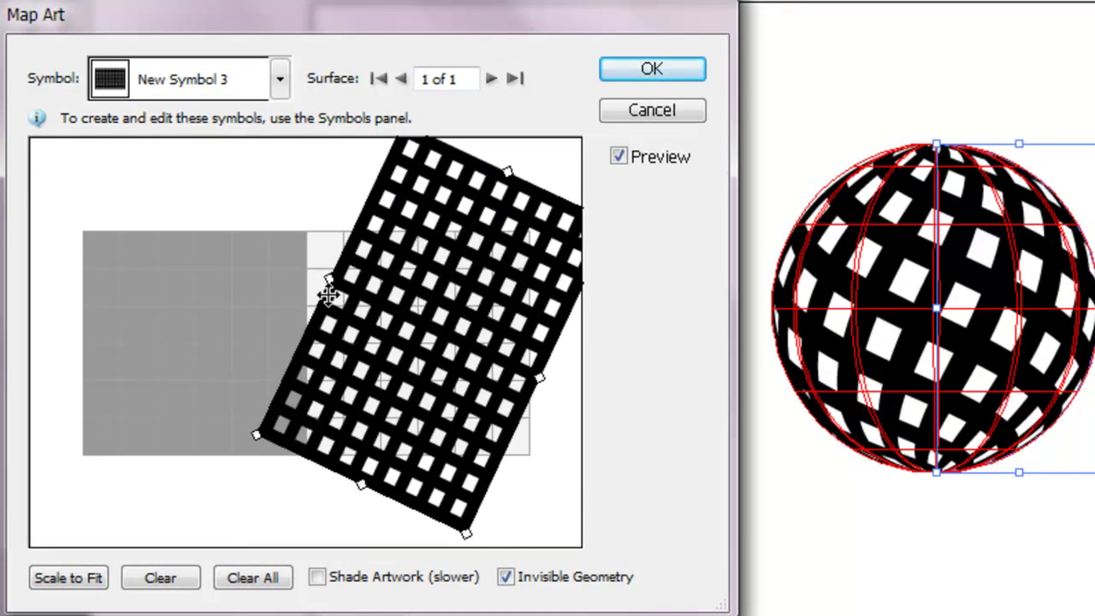
mouse_move(326, 276)
left_mouse_down()
mouse_move(249, 242)
mouse_move(316, 267)
left_mouse_up()
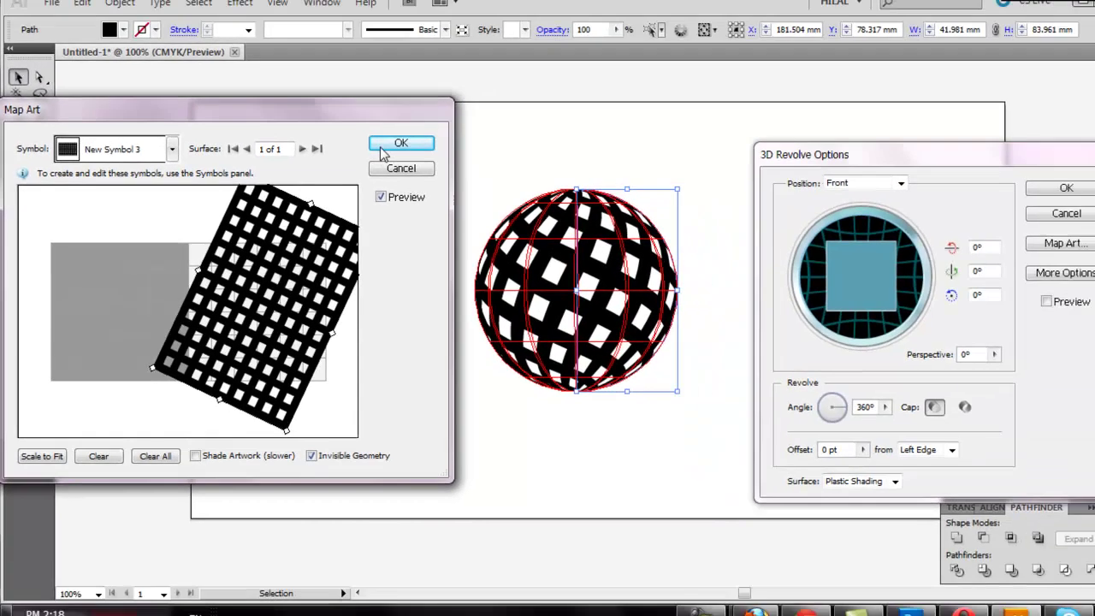
left_click(383, 147)
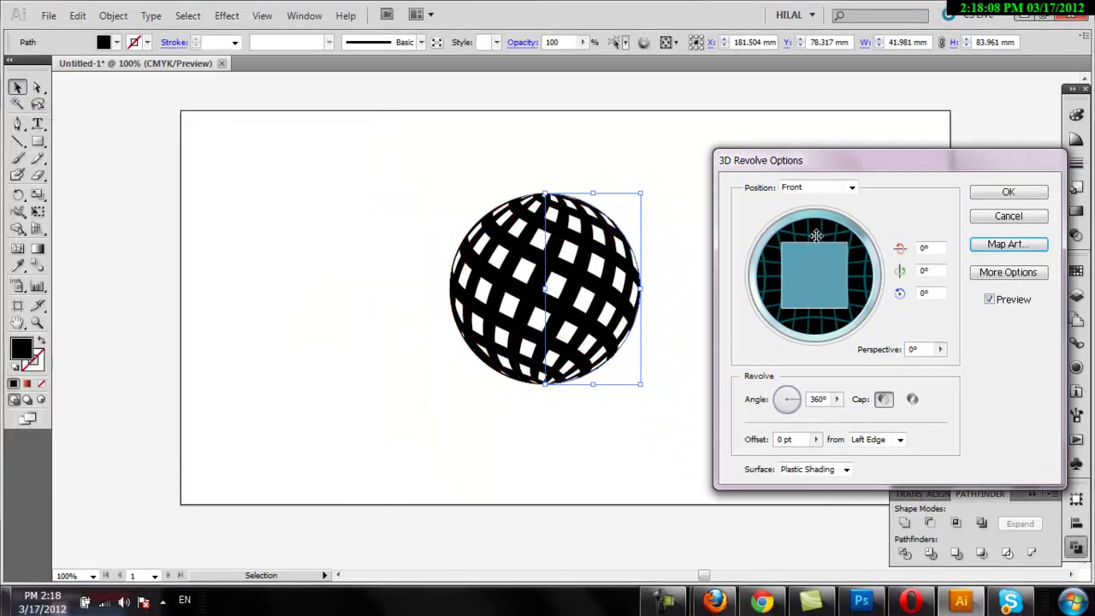
left_click(1033, 196)
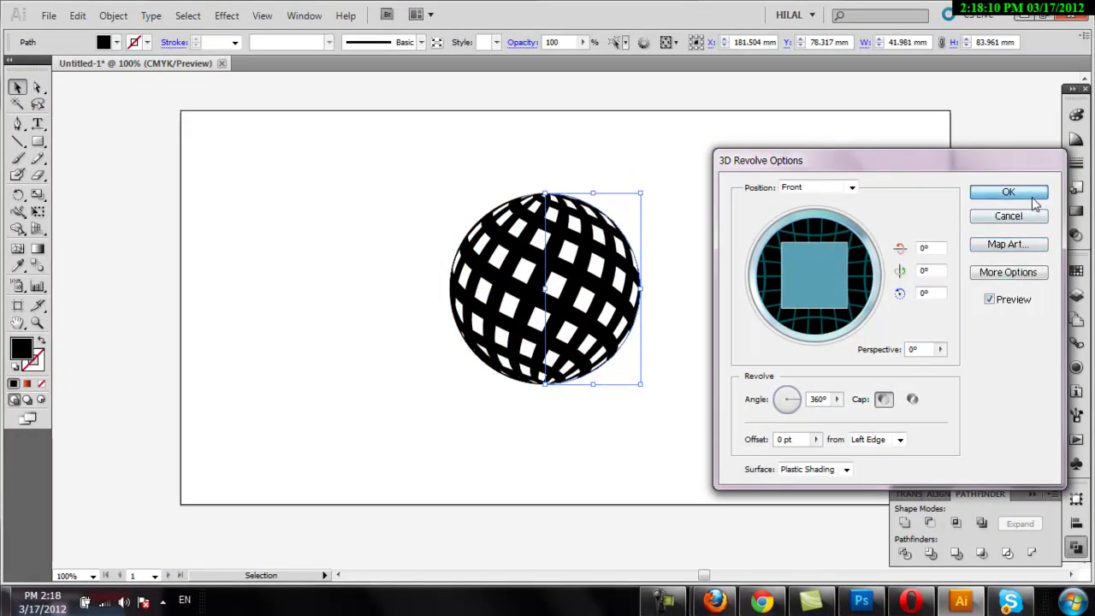
- Flatten the sphere's transparency with Object > Flatten Transparency and ungroup the result
left_click_drag(582, 272, 558, 267)
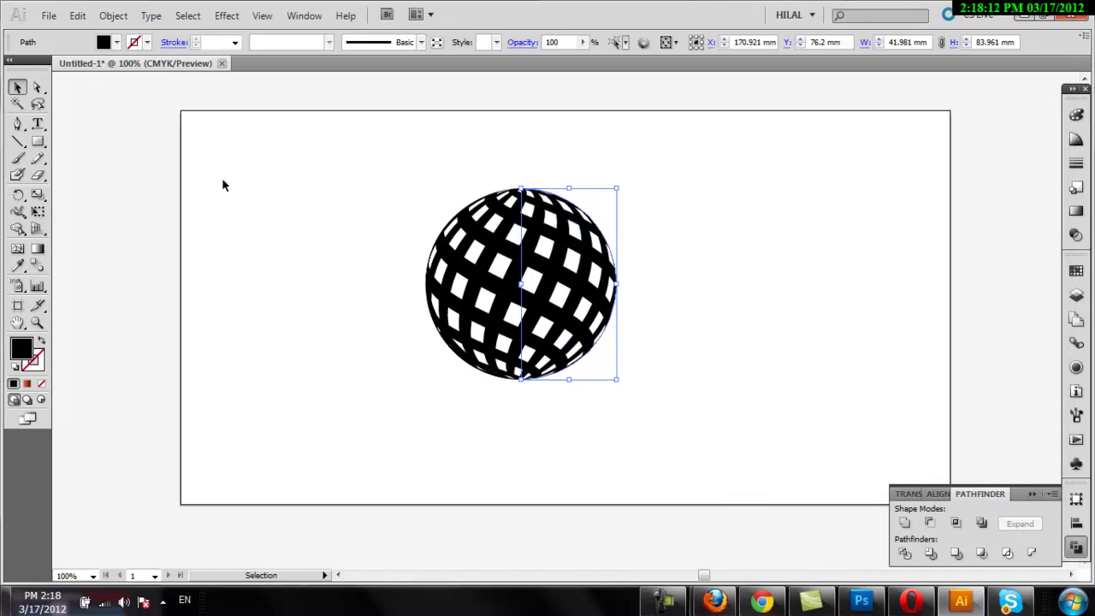
left_click(113, 15)
left_click(196, 220)
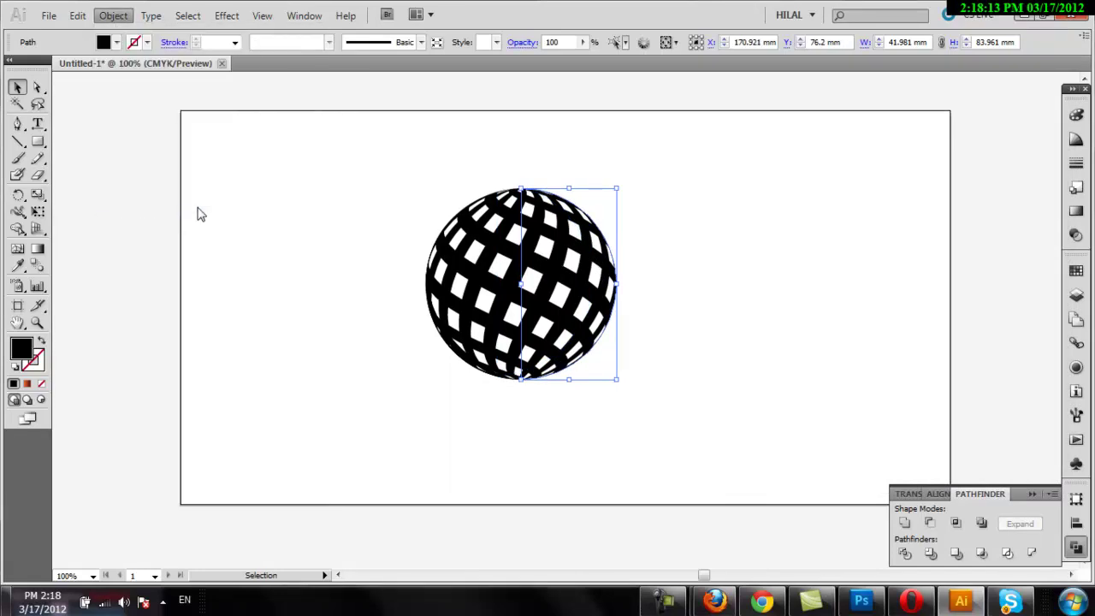
left_click(691, 202)
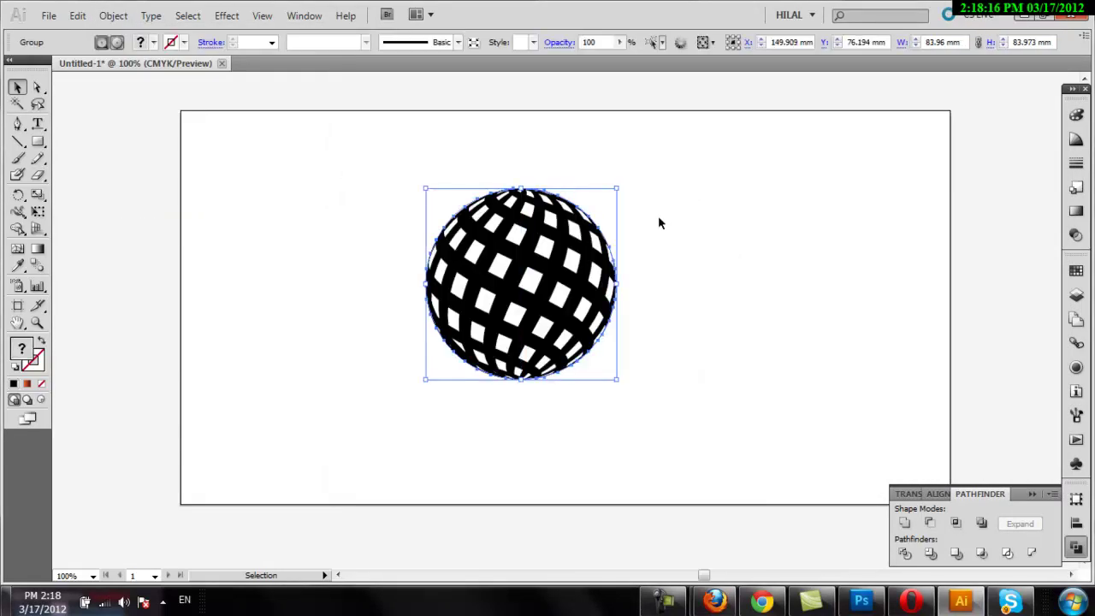
right_click(608, 245)
left_click(652, 329)
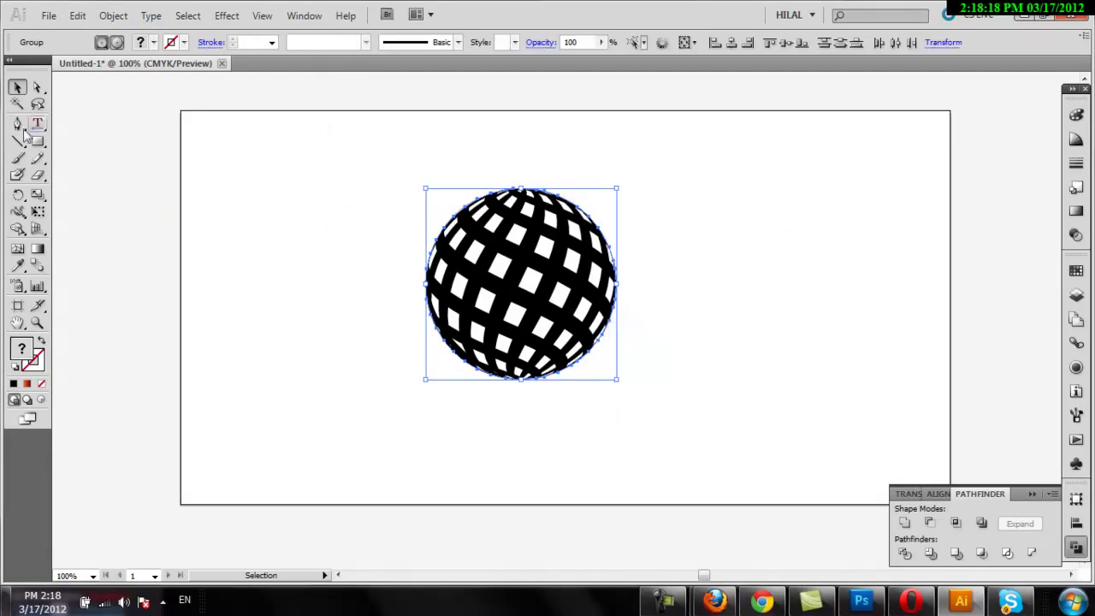
- Select the sphere's black lattice compound path with the Direct Selection tool
left_click(36, 88)
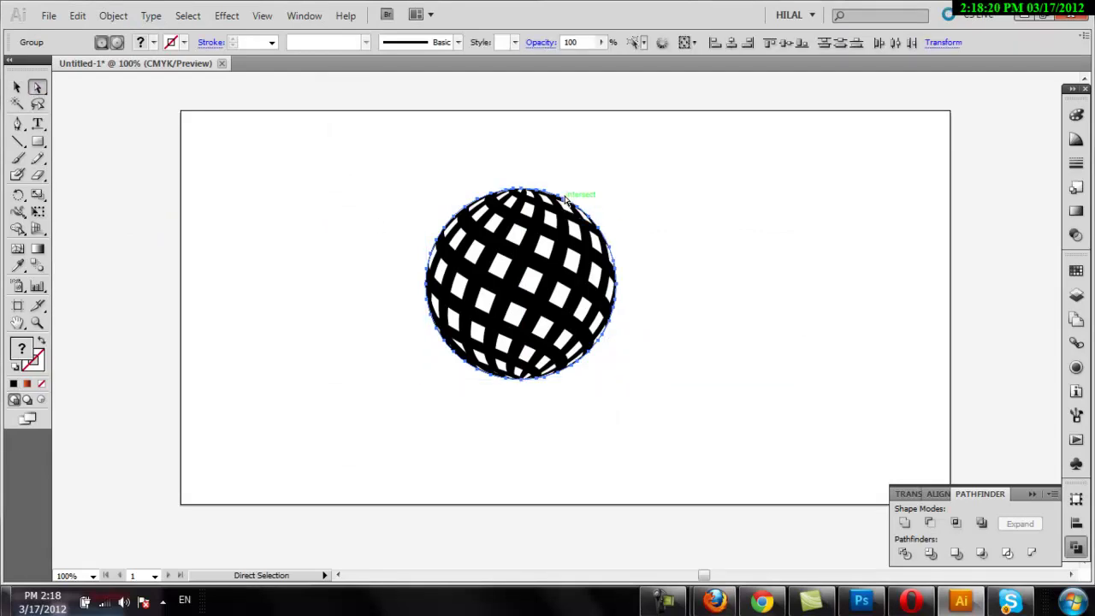
key("v")
key("Delete")
key("ctrl+z")
left_click(670, 196)
left_click(612, 255)
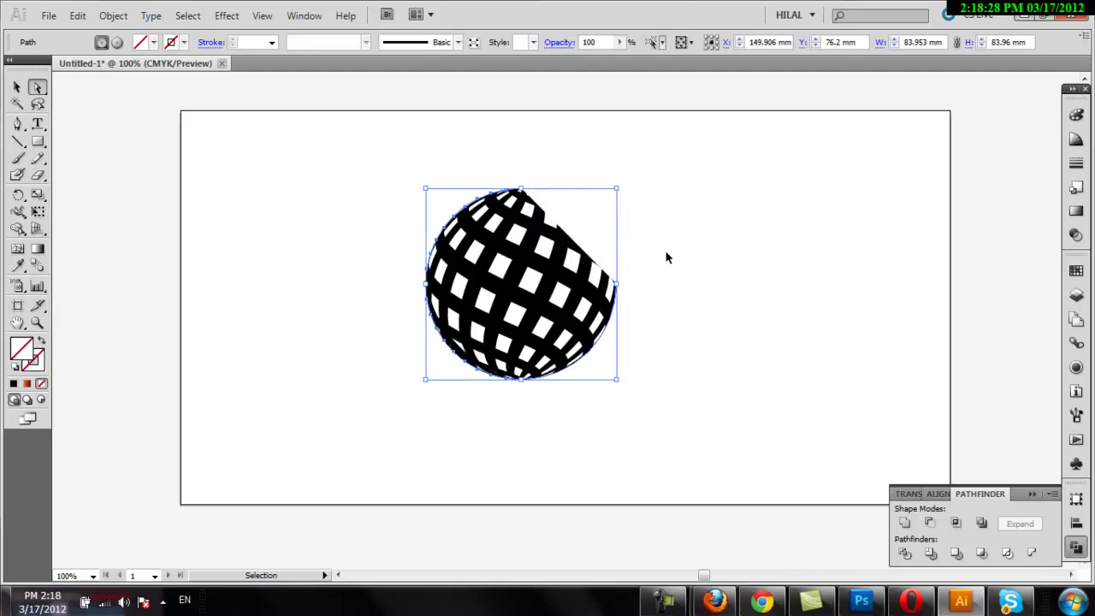
key("ctrl+z")
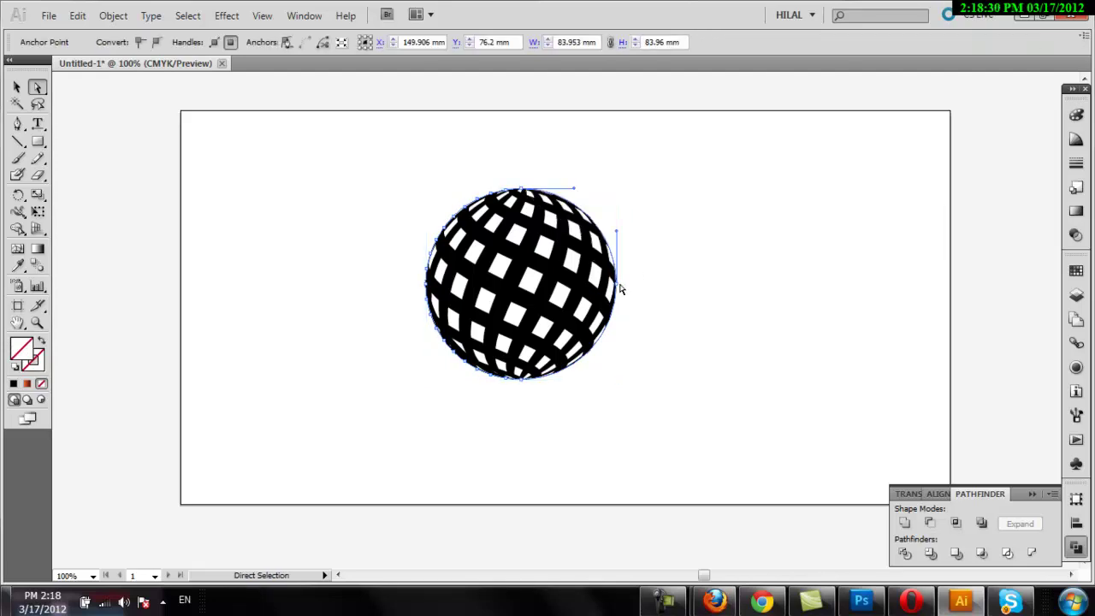
left_click(617, 282)
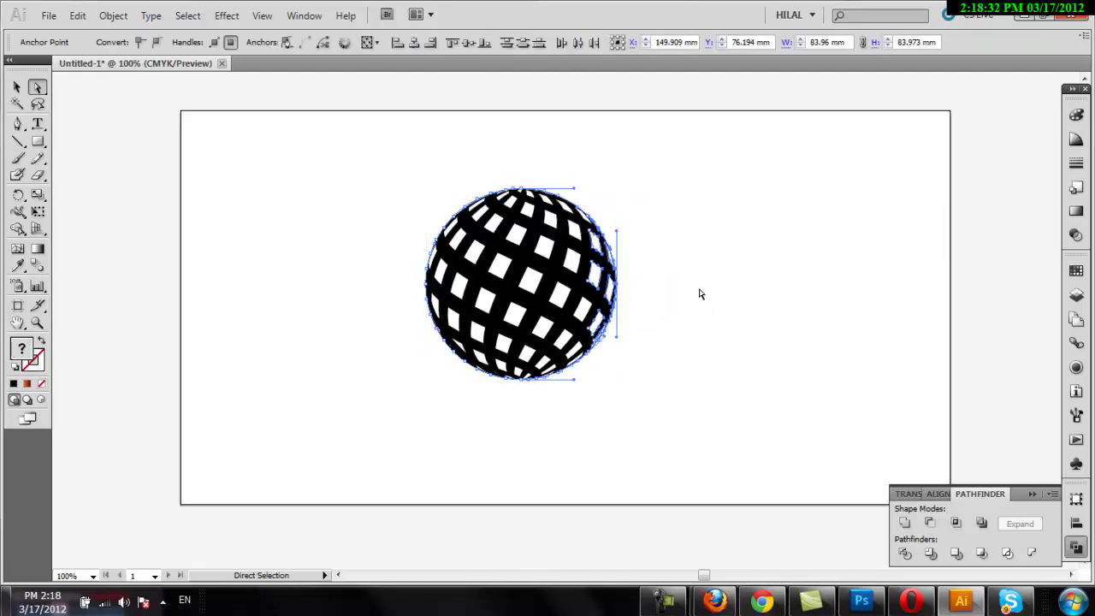
left_click(675, 303)
left_click(572, 294)
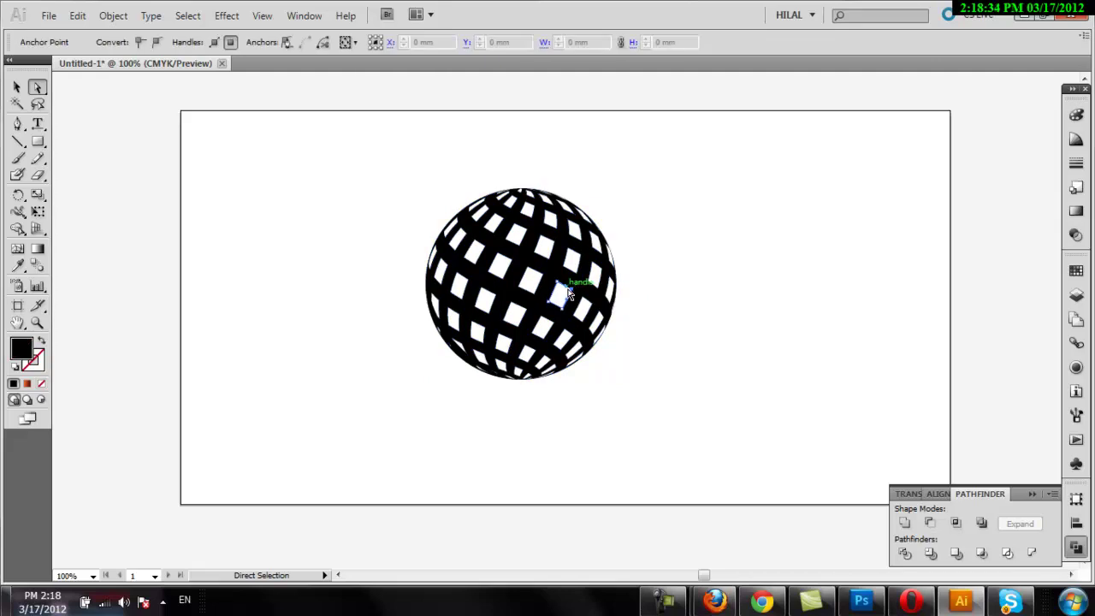
left_click(616, 280, "alt")
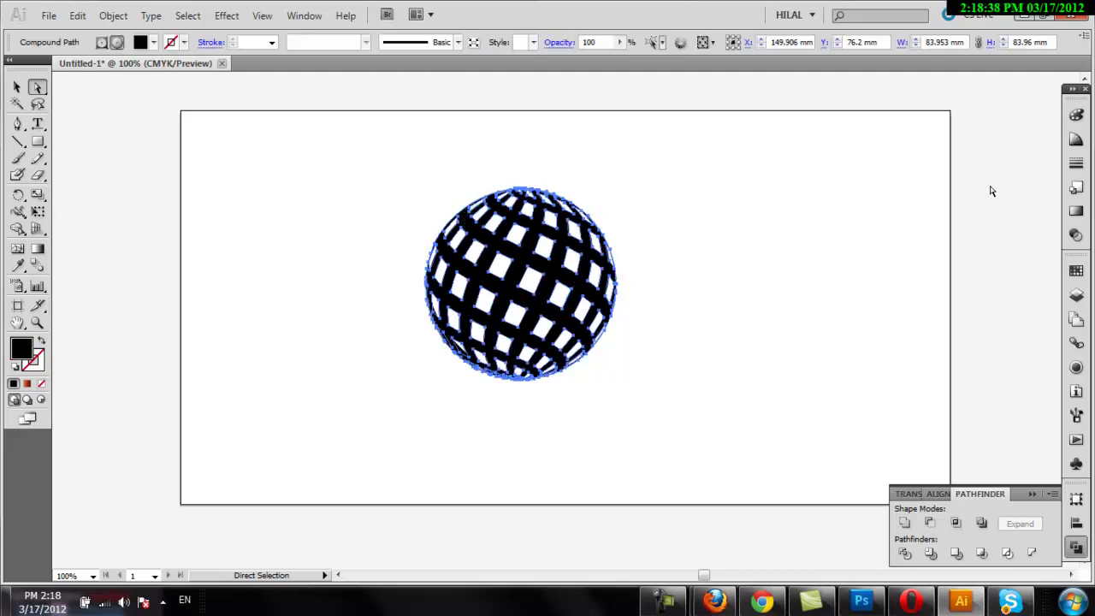
- Give the lattice a radial gradient fill with its midpoint pulled to 18%
left_click(1076, 211)
left_click(968, 133)
left_click(982, 152)
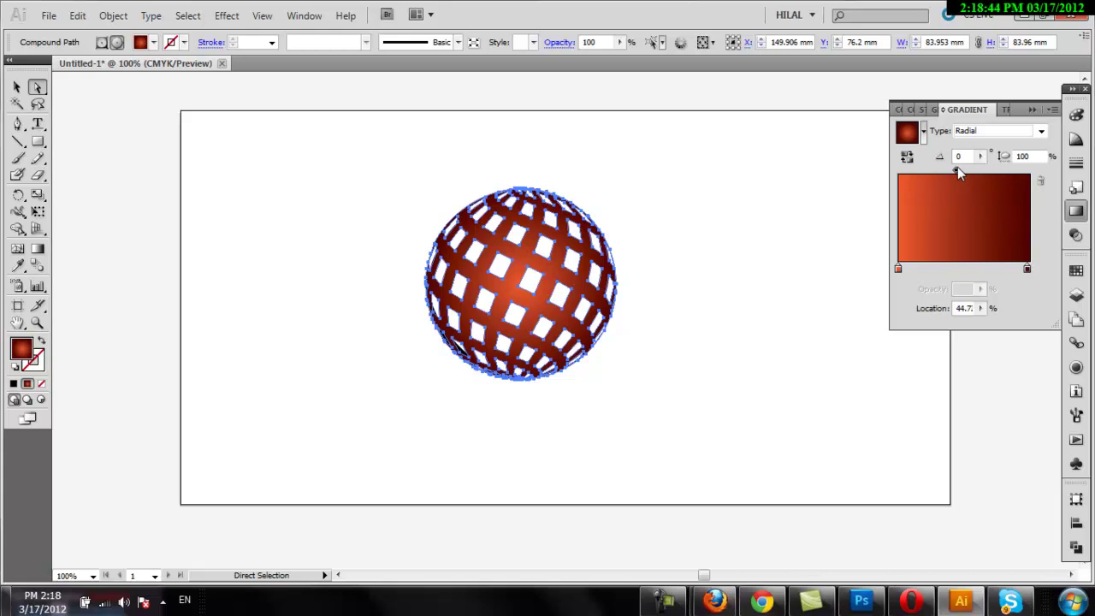
left_click_drag(964, 169, 922, 169)
- Reselect the whole sphere lattice with Direct Selection for on-canvas gradient editing
left_click(791, 175)
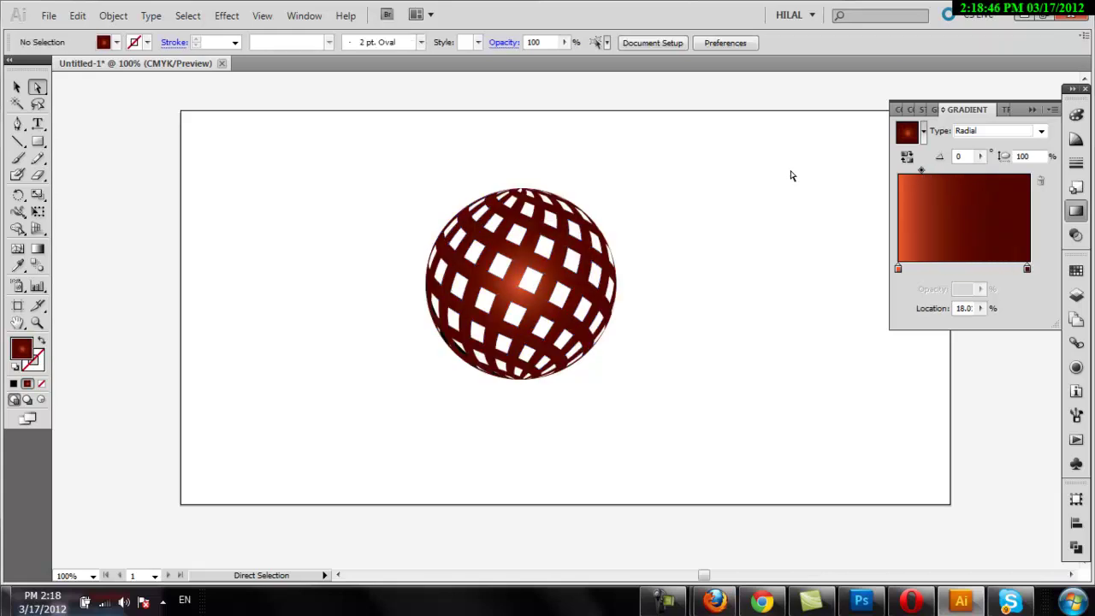
left_click(544, 245)
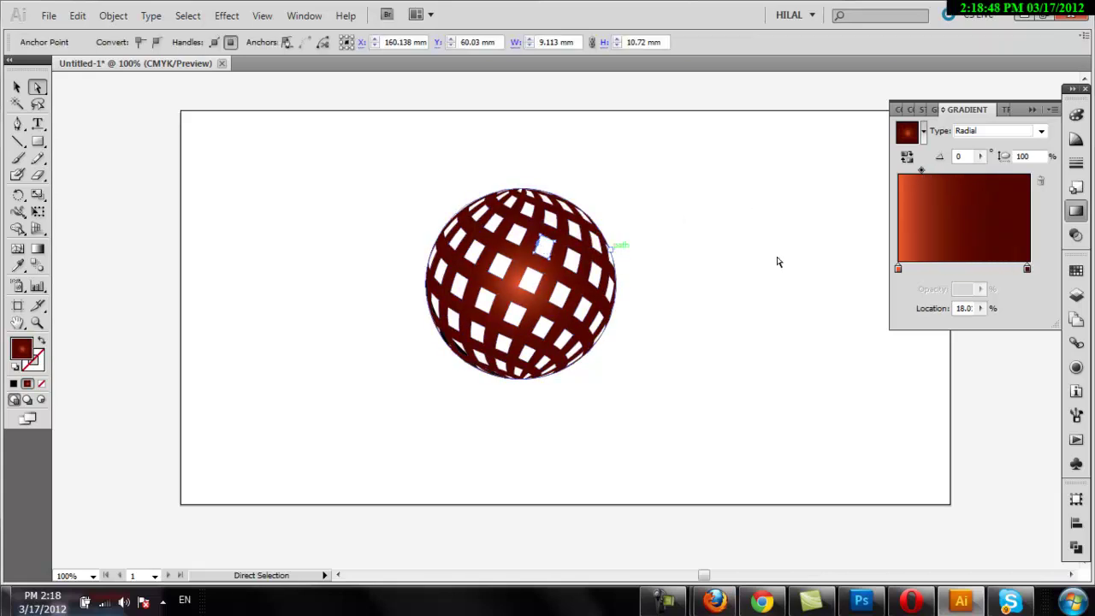
left_click(707, 273)
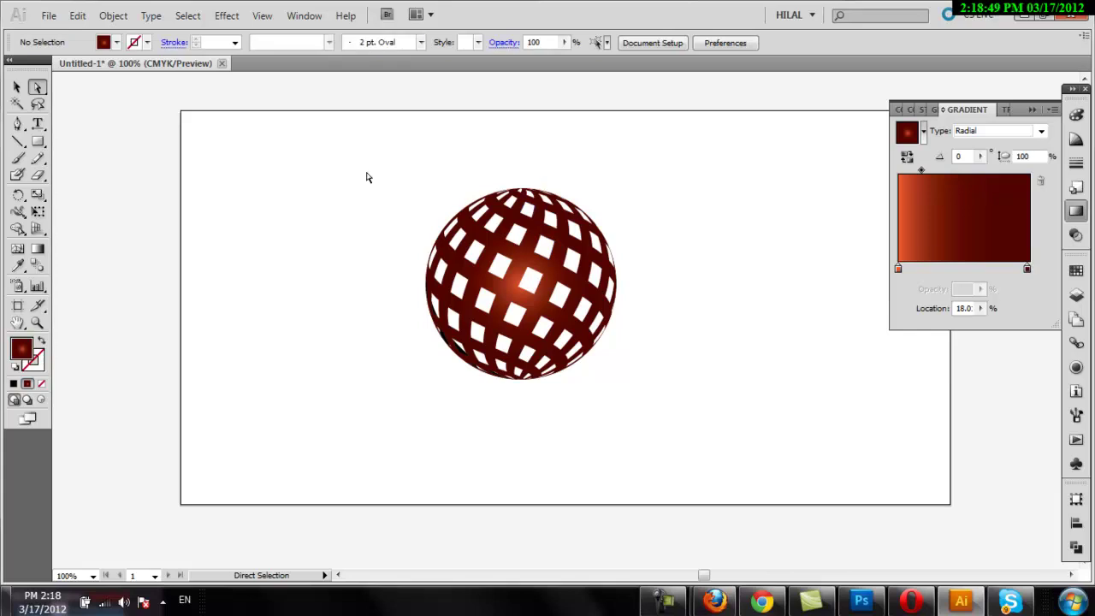
left_click(494, 280)
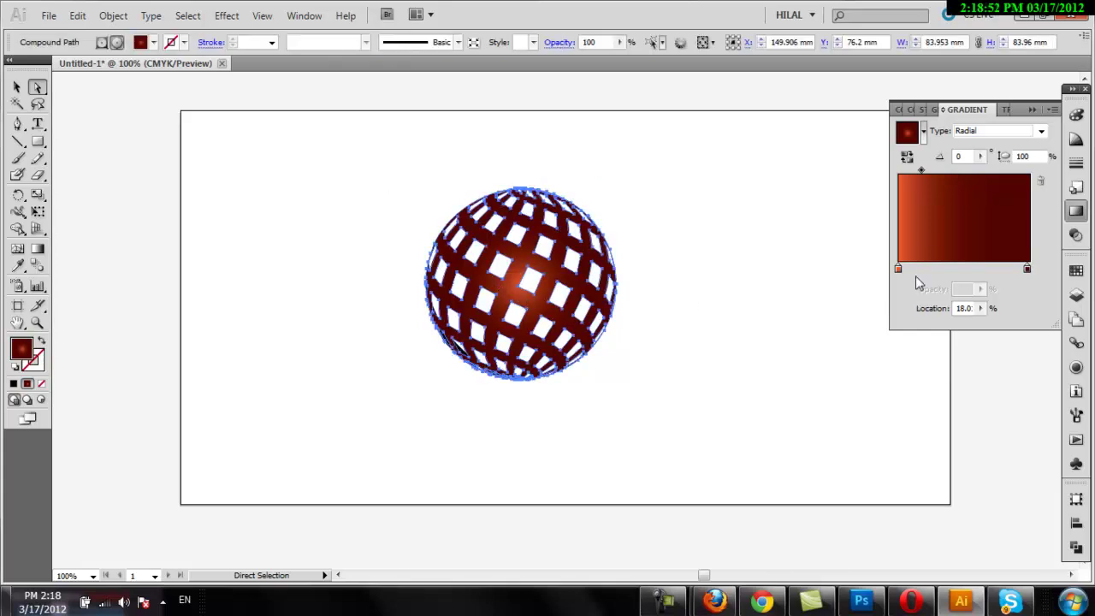
left_click(37, 248)
mouse_move(569, 286)
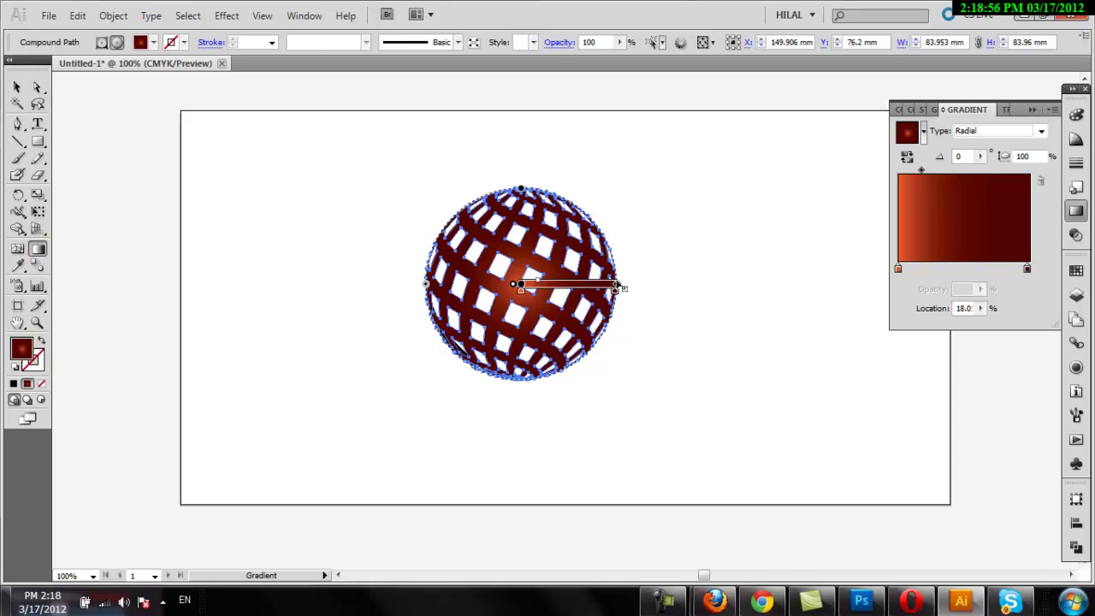
- Move the gradient origin to the sphere's upper left and stretch it past the right edge
left_click_drag(618, 285, 611, 286)
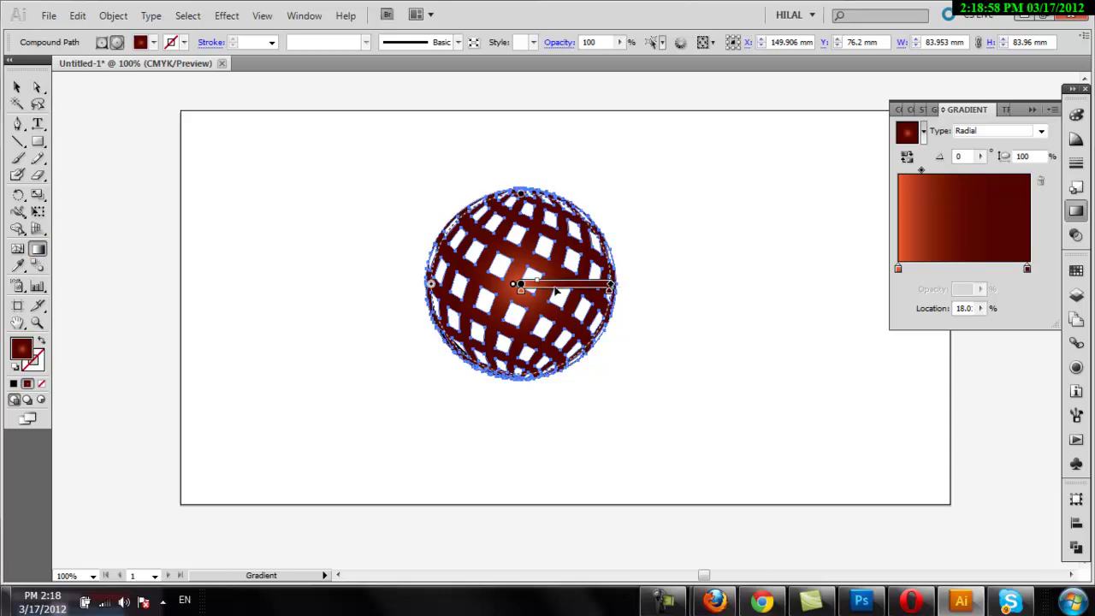
left_click_drag(520, 285, 486, 258)
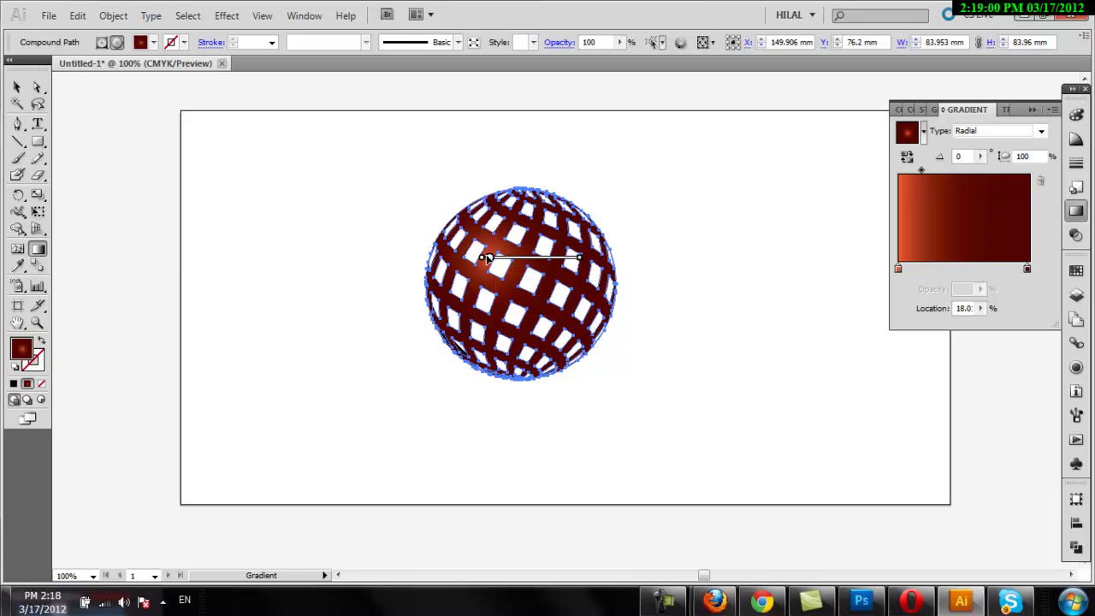
left_click_drag(583, 259, 631, 259)
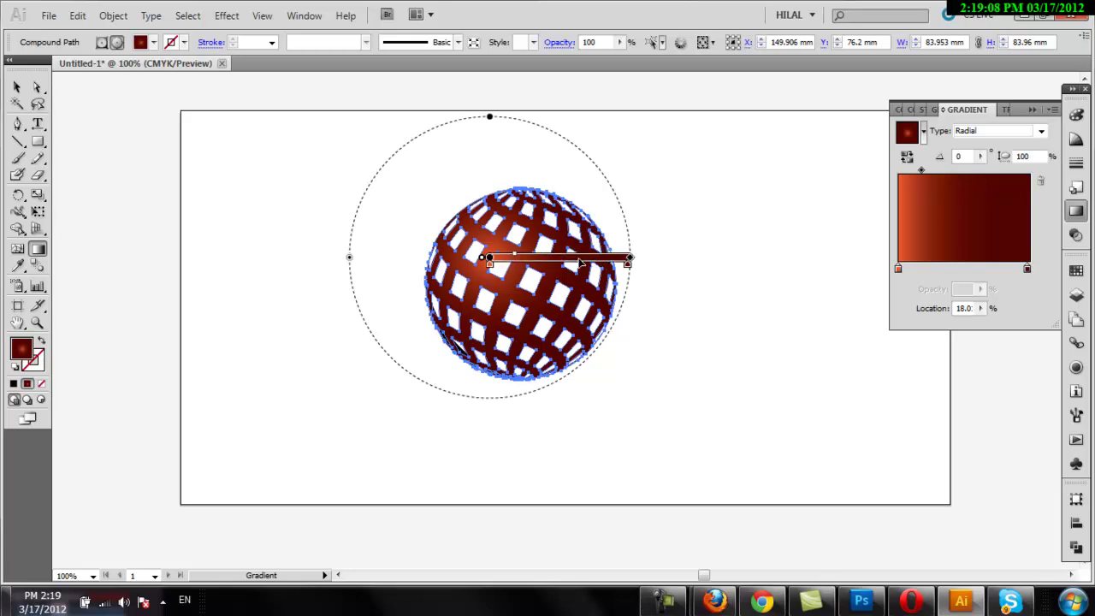
- Add a middle colour stop at K 62 and darken the end stop to K 96
left_click(576, 267)
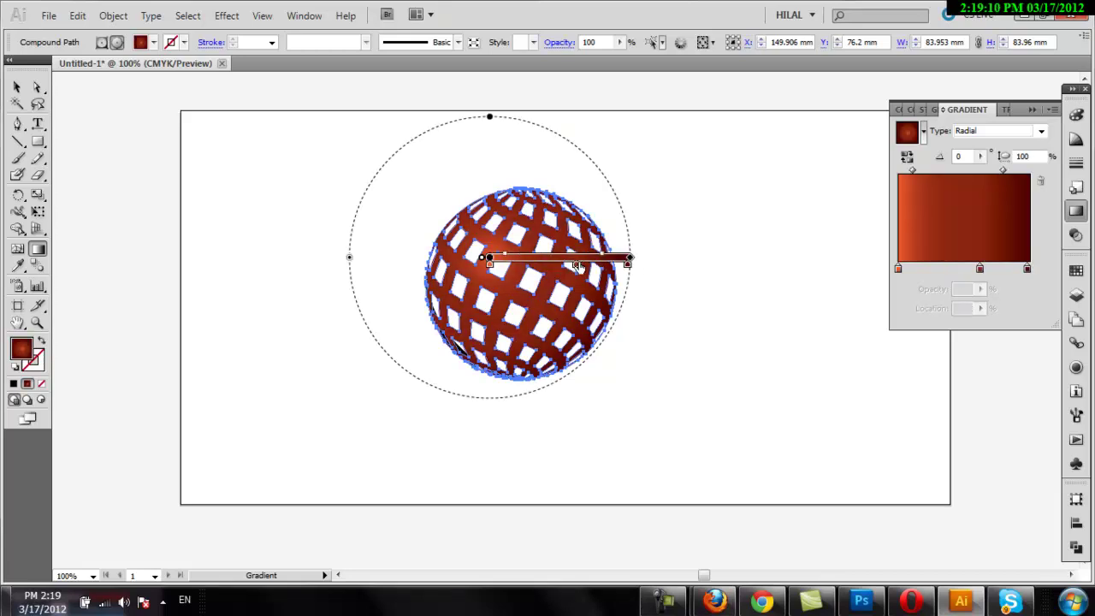
left_click_drag(576, 266, 550, 266)
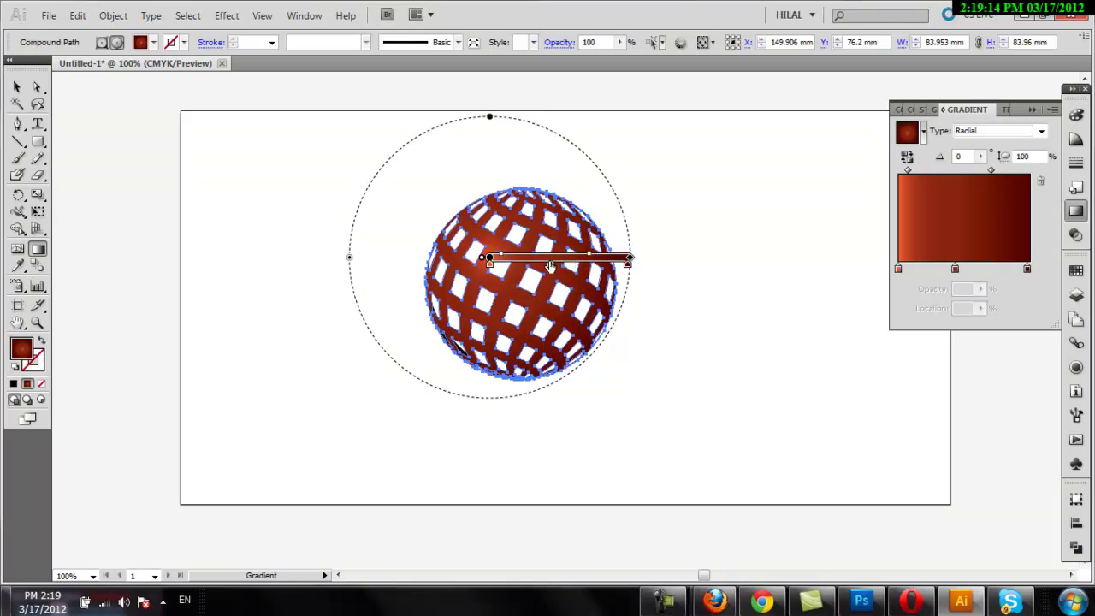
double_click(550, 266)
left_click_drag(673, 344, 680, 343)
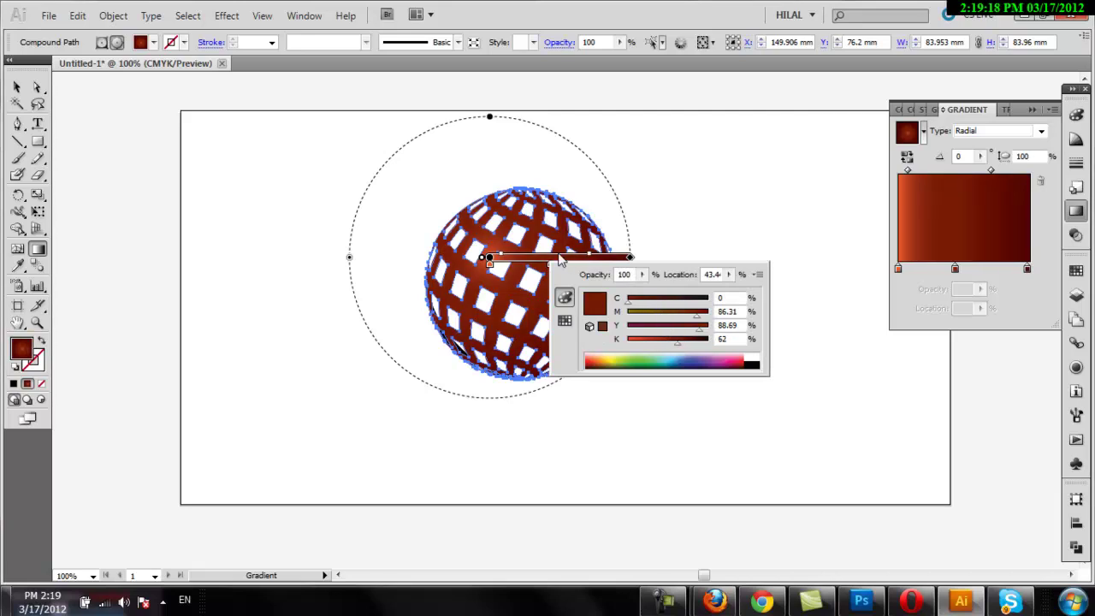
left_click(627, 265)
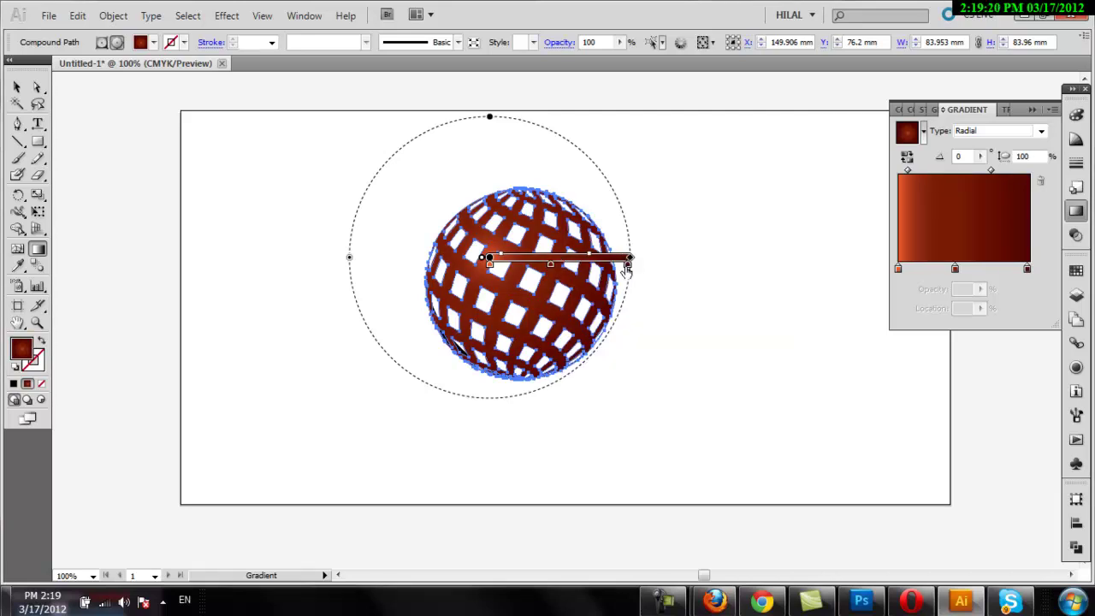
double_click(627, 265)
left_click_drag(776, 345, 782, 347)
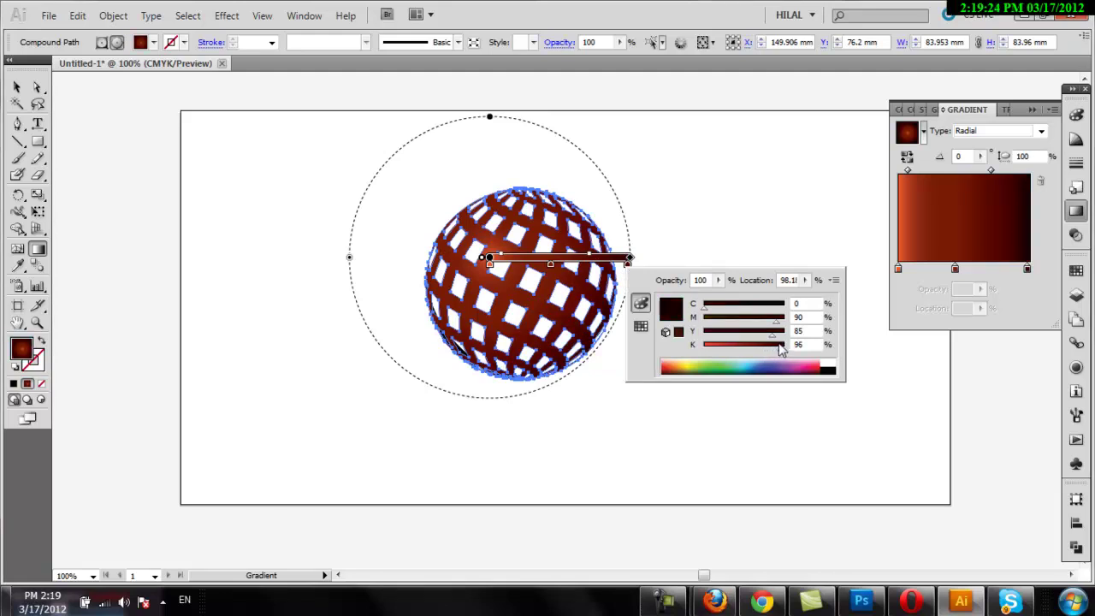
left_click(551, 269)
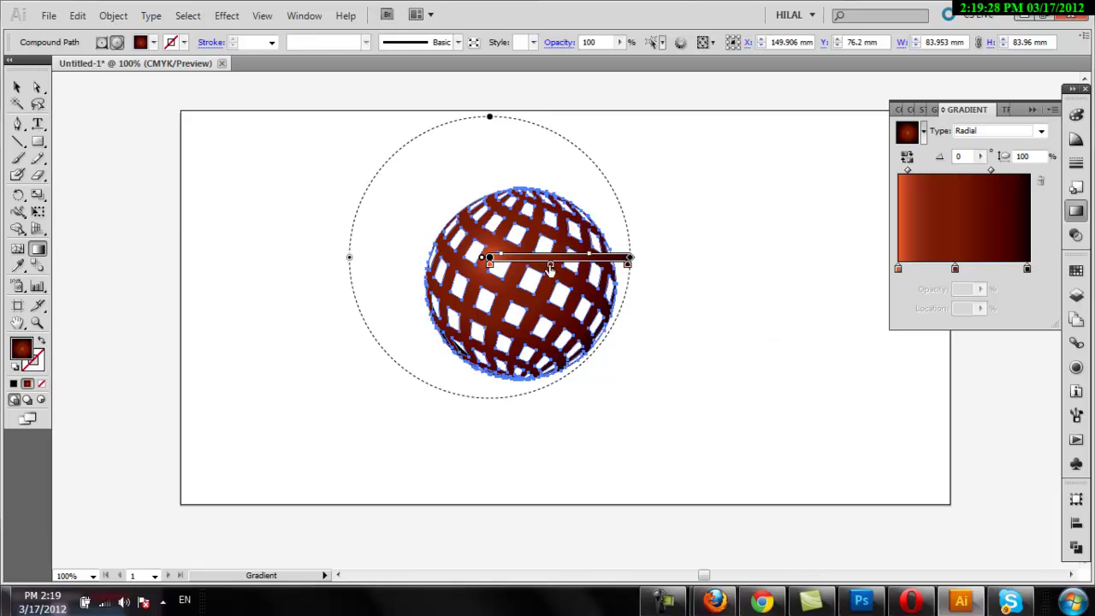
left_click_drag(547, 268, 573, 257)
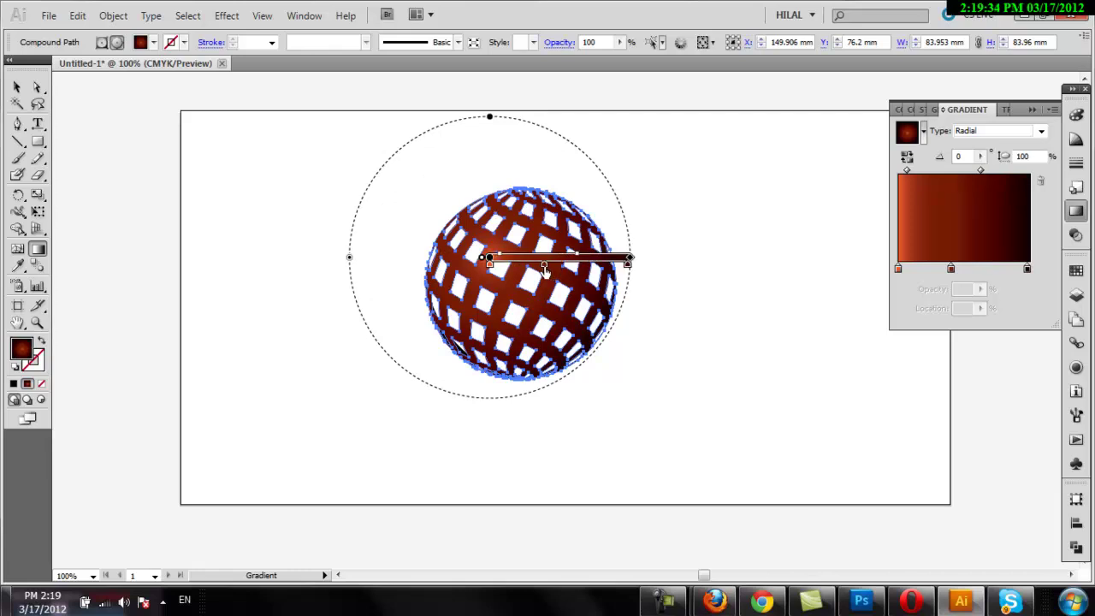
- Close the Gradient panel and shift the sphere group slightly left
key("v")
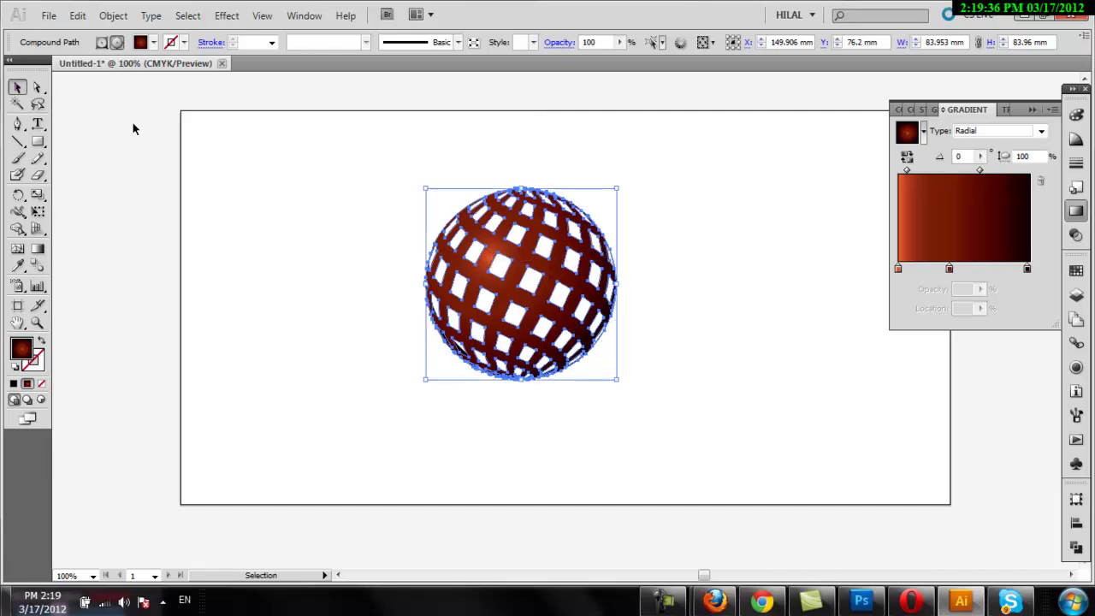
left_click(144, 134)
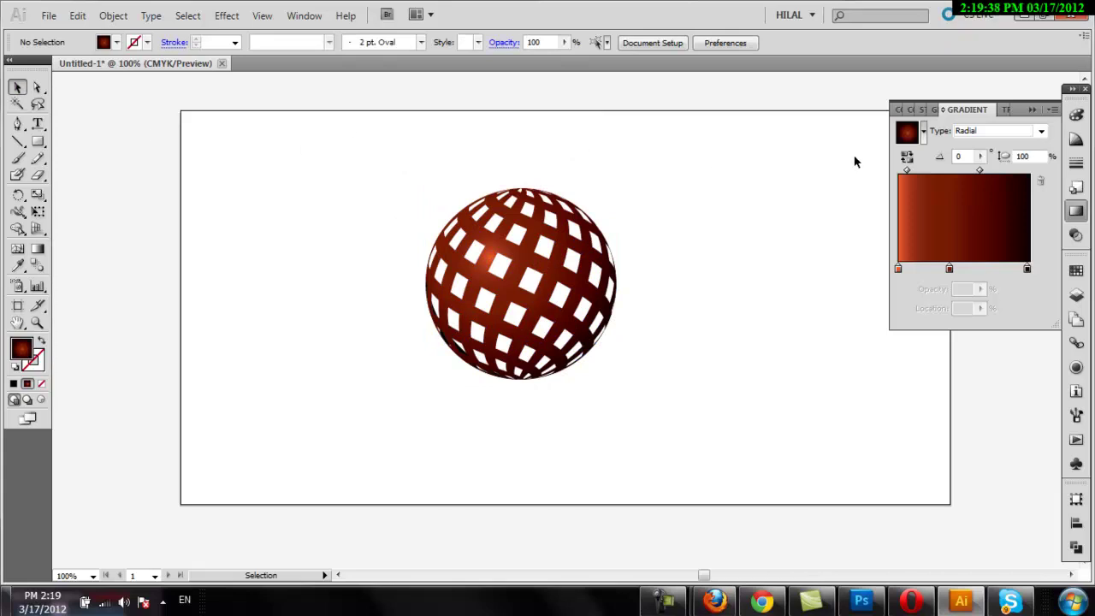
left_click(1031, 111)
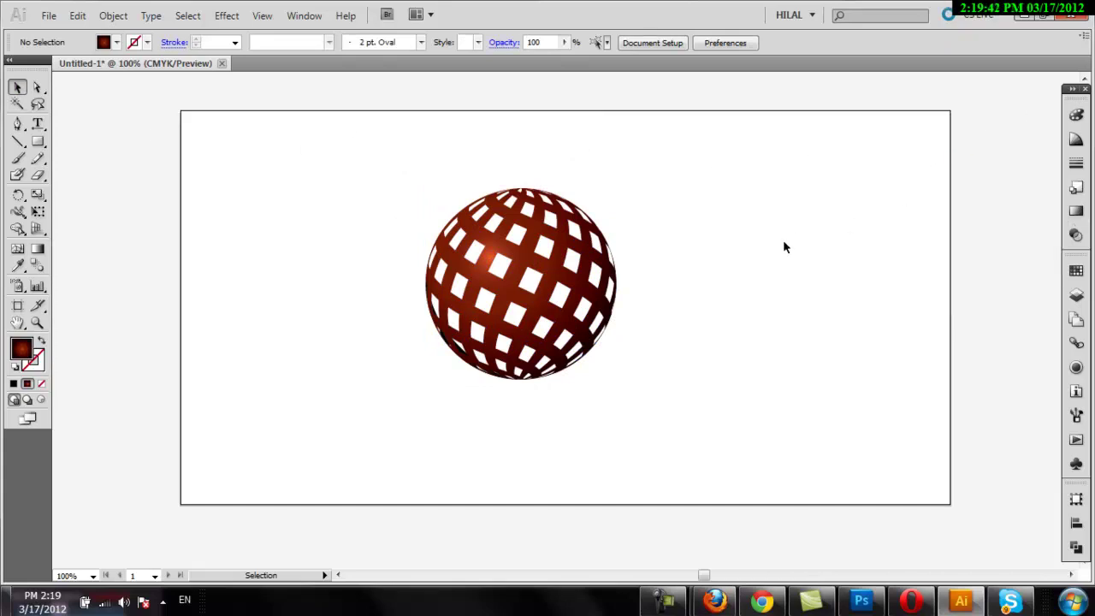
left_click_drag(546, 299, 509, 301)
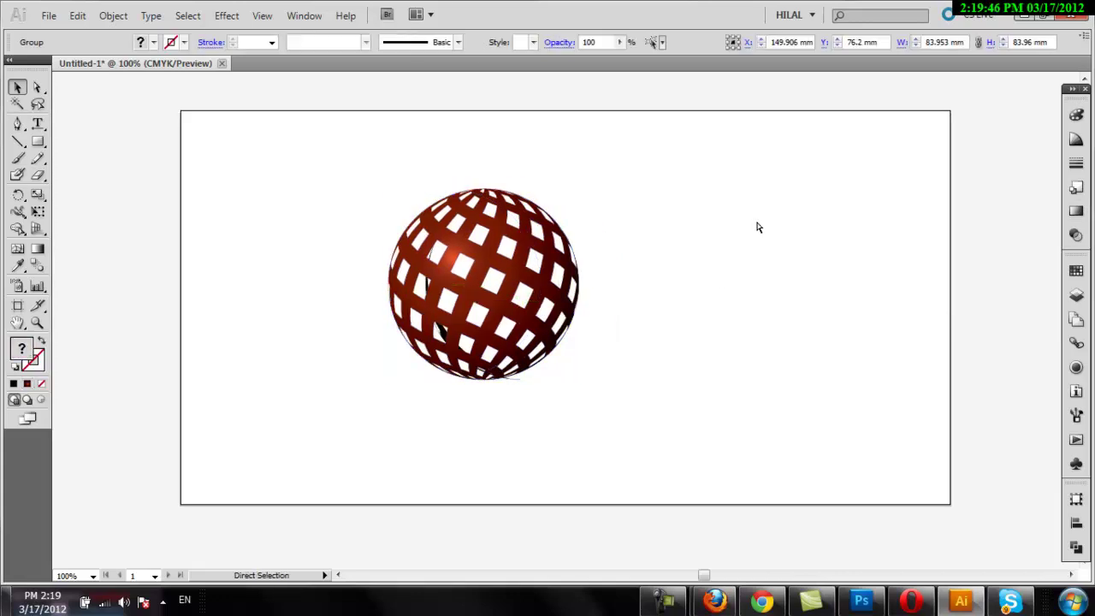
key("ctrl+z")
left_click_drag(753, 182, 288, 400)
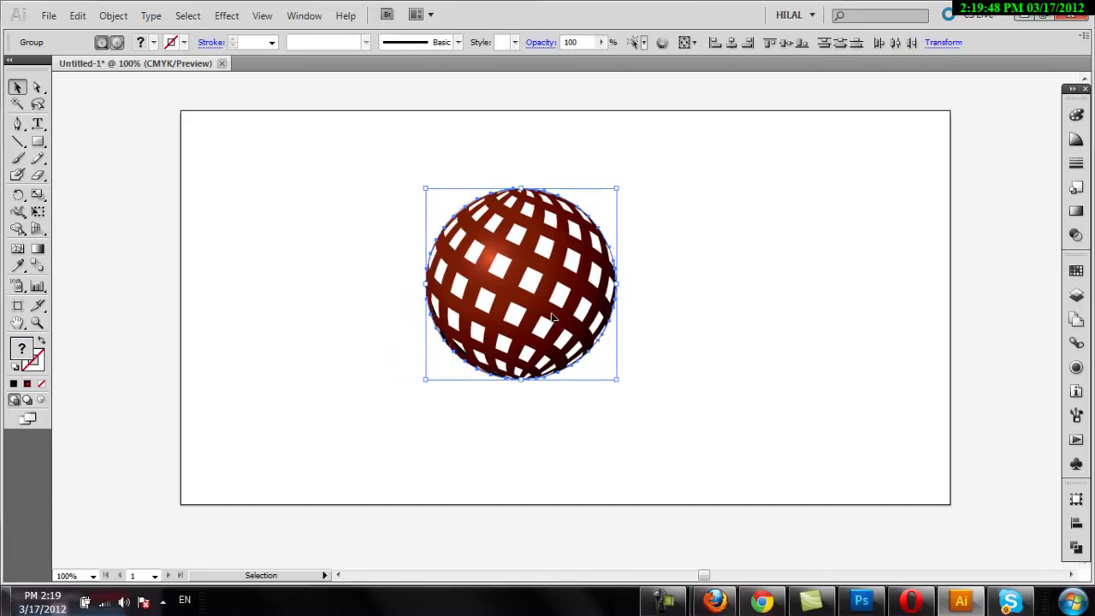
left_click_drag(556, 318, 529, 319)
left_click(657, 288)
- Fill the sphere's black inner back pieces with dark brown C0 M80 Y95 K87
left_click(37, 322)
left_click_drag(302, 288, 557, 402)
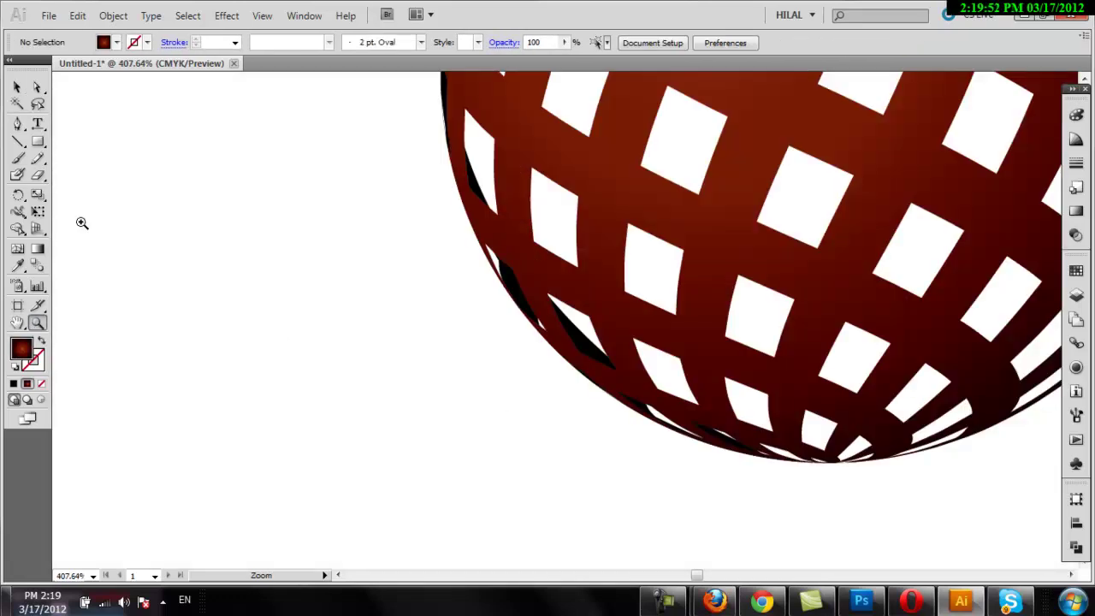
left_click(37, 86)
left_click(476, 188)
left_click(476, 188)
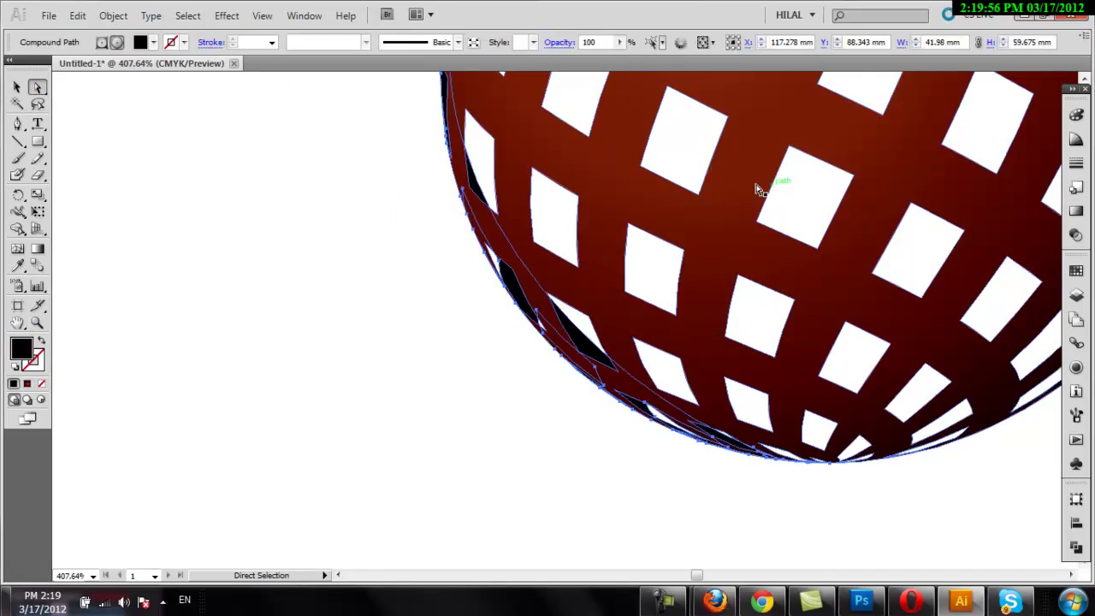
left_click(153, 42)
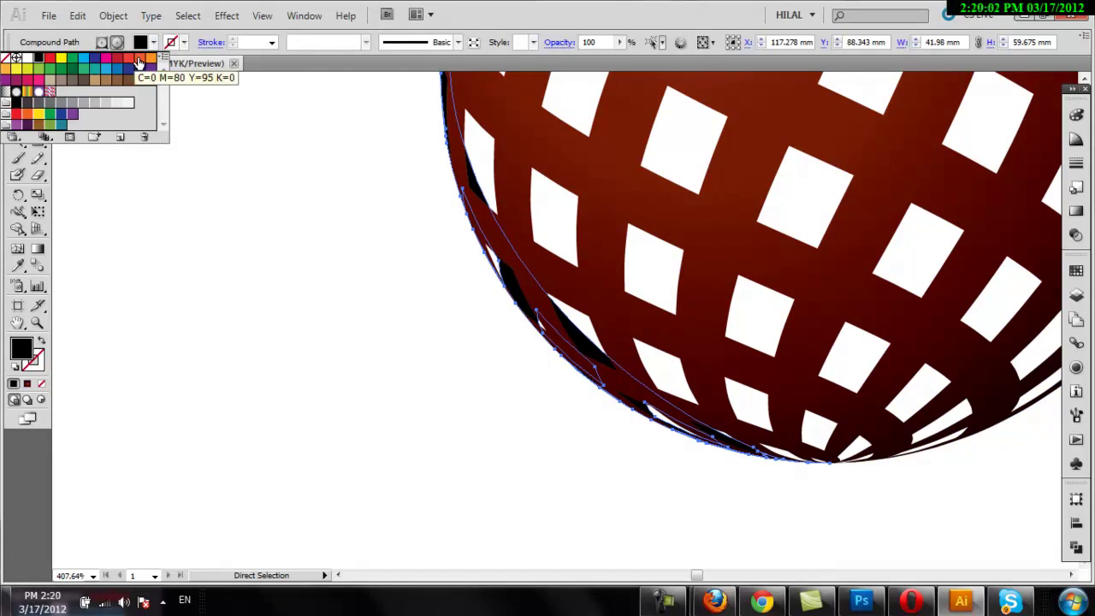
double_click(139, 64)
left_click_drag(490, 366, 554, 368)
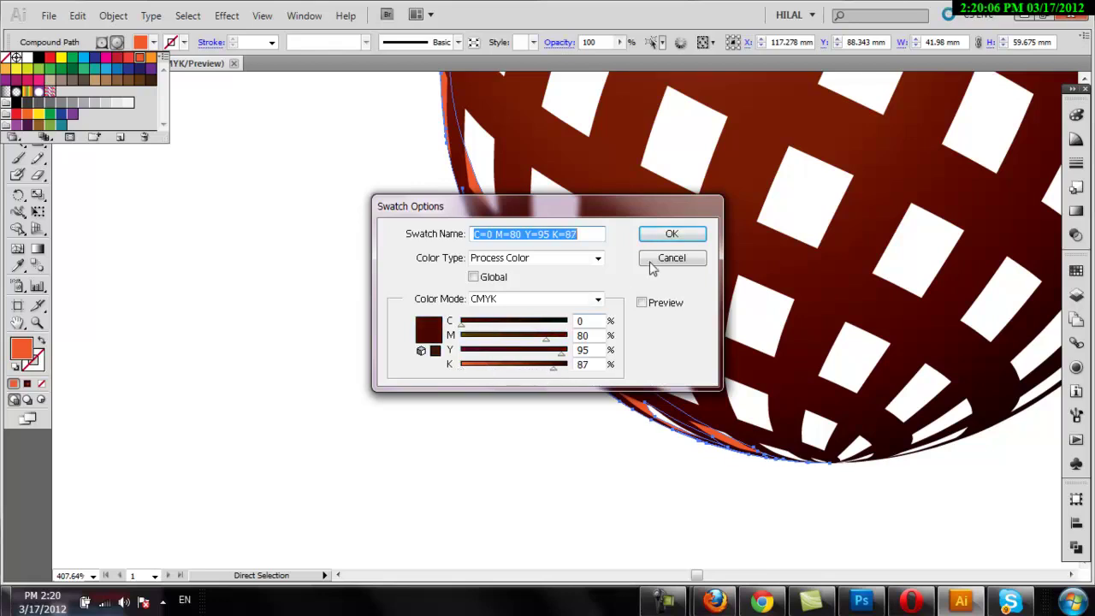
left_click(673, 235)
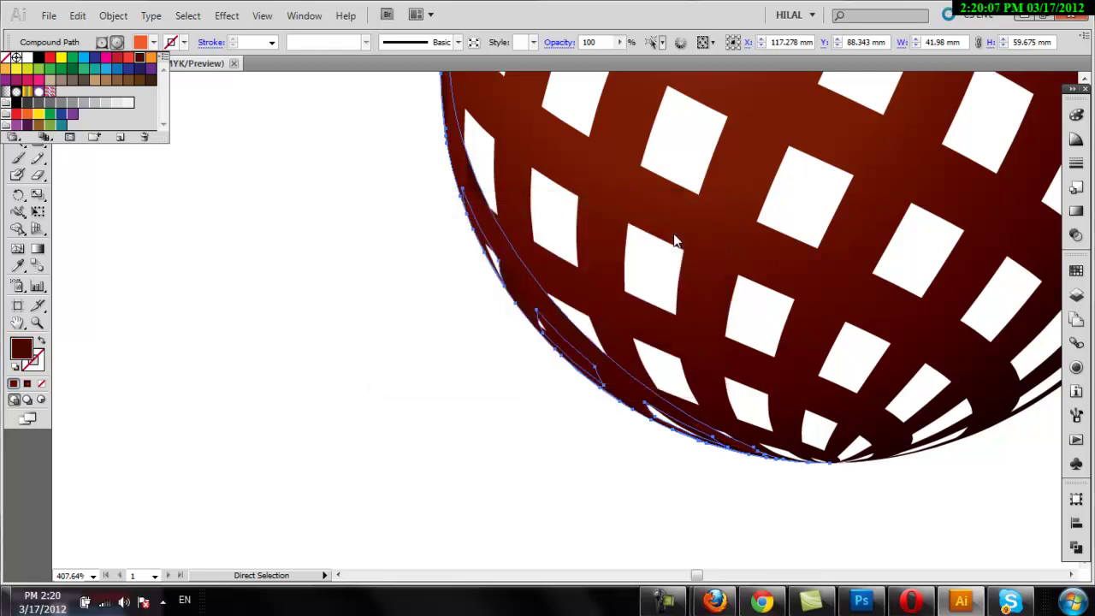
double_click(17, 323)
left_click(17, 87)
left_click(628, 177)
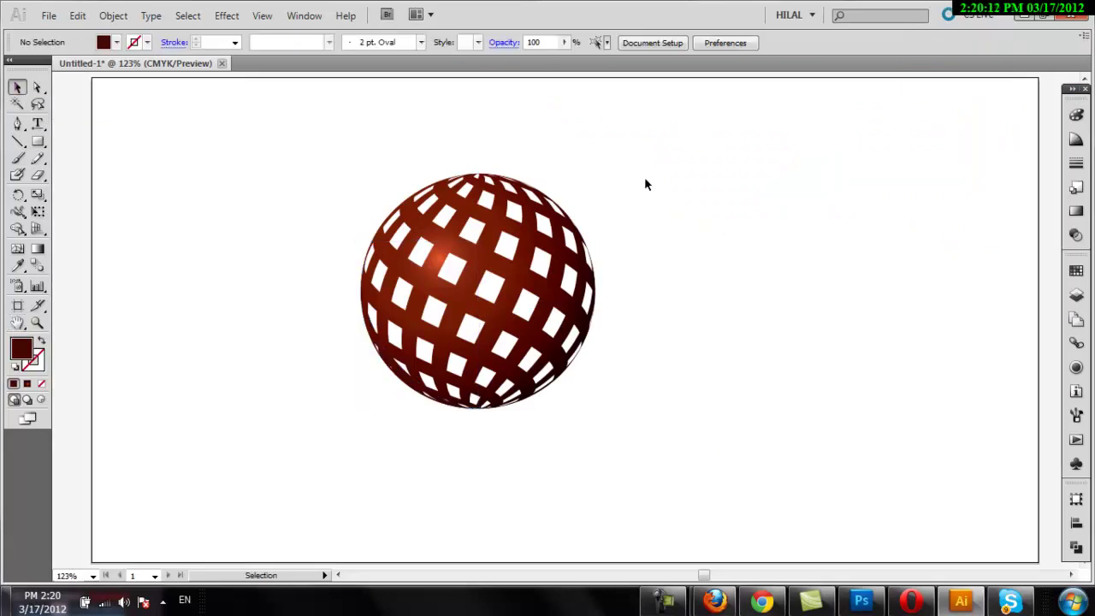
- Draw a flat ellipse under the sphere, sized to about 51.5 × 6 mm
key("ctrl+a")
left_click(356, 485)
left_click_drag(381, 491, 354, 462)
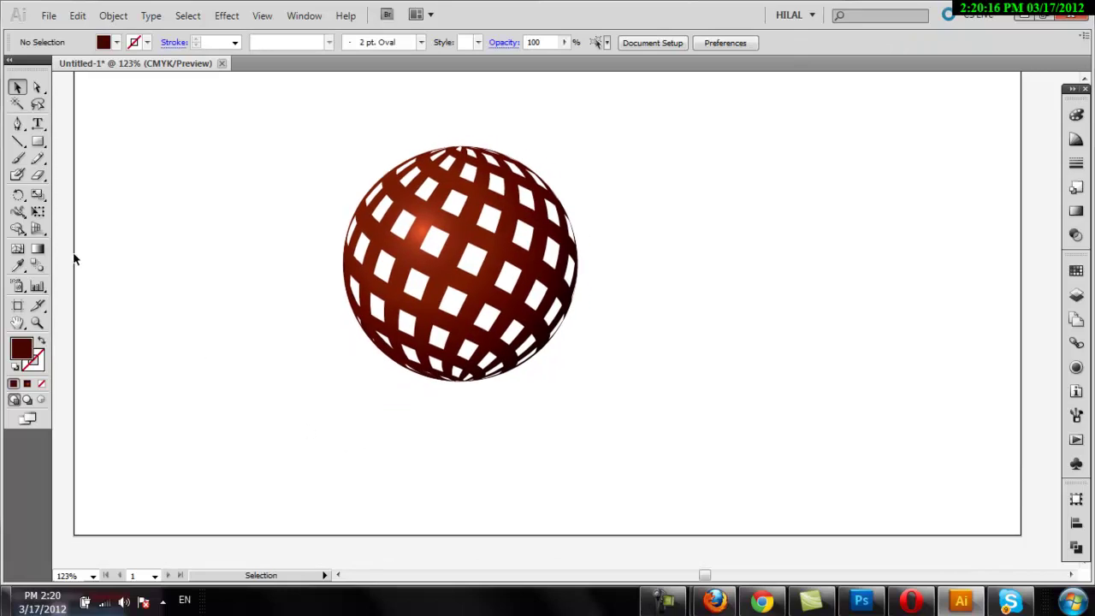
left_click_drag(38, 141, 111, 179)
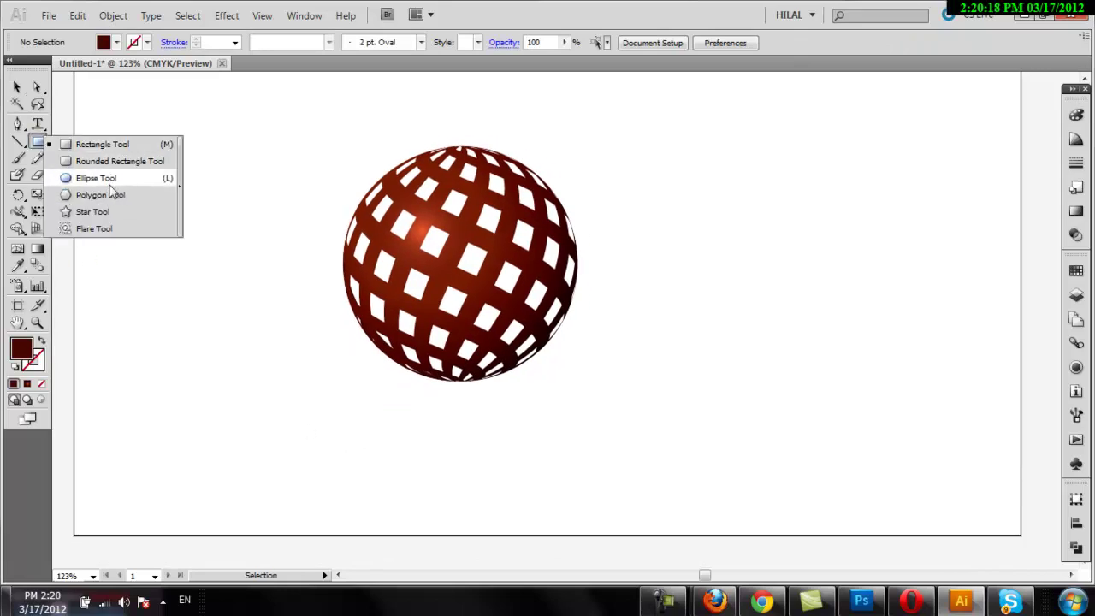
mouse_move(312, 405)
left_mouse_down()
mouse_move(490, 429)
mouse_move(480, 430)
left_mouse_up()
key("v")
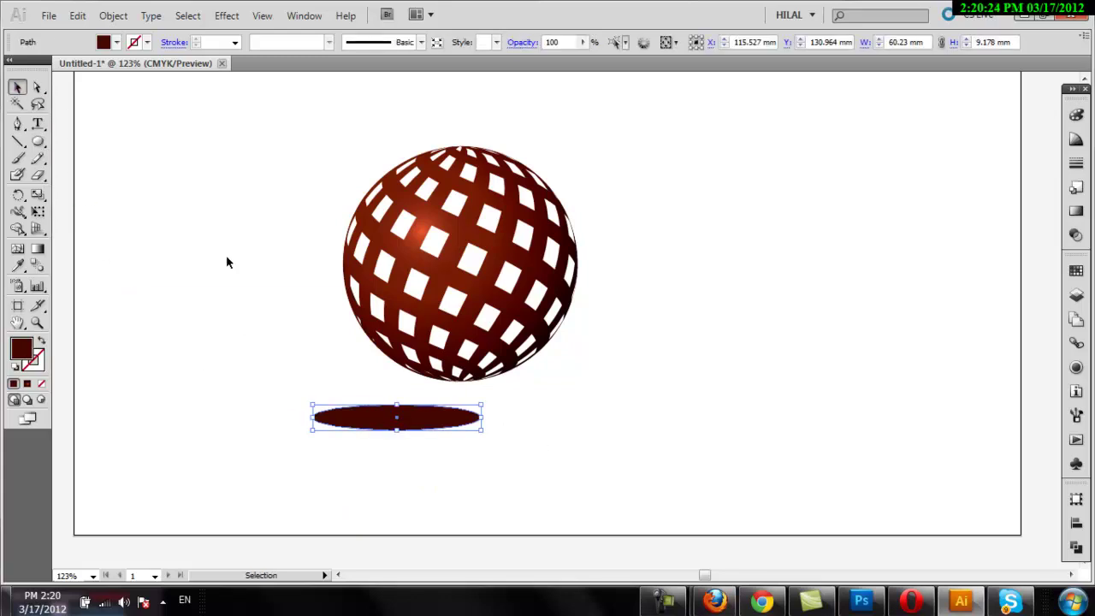
mouse_move(397, 407)
left_mouse_down()
mouse_move(397, 417)
mouse_move(465, 409)
left_mouse_up()
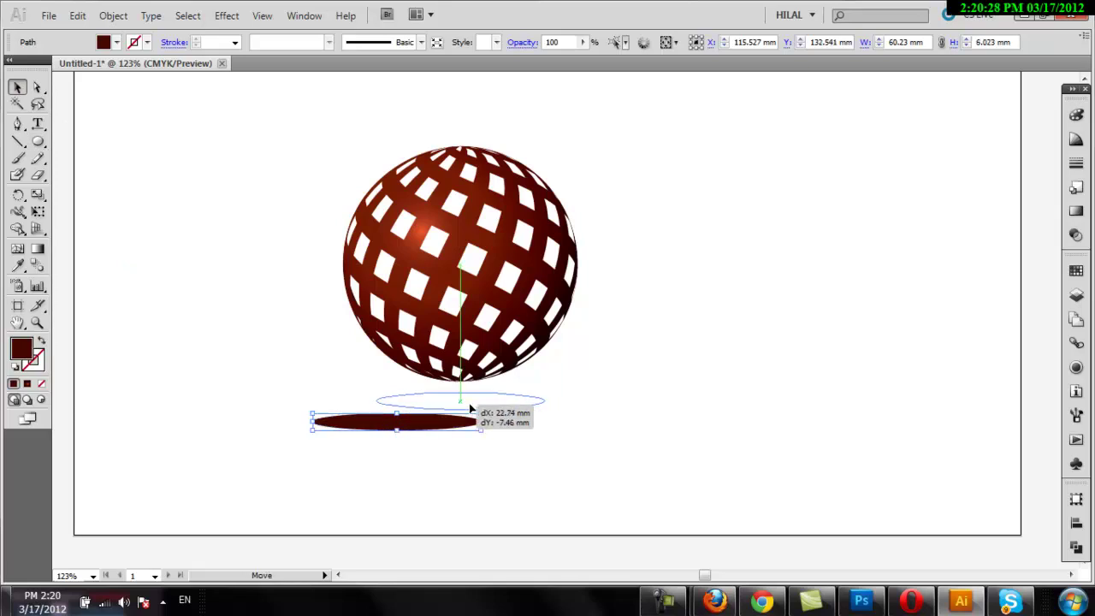
left_click_drag(542, 401, 502, 400)
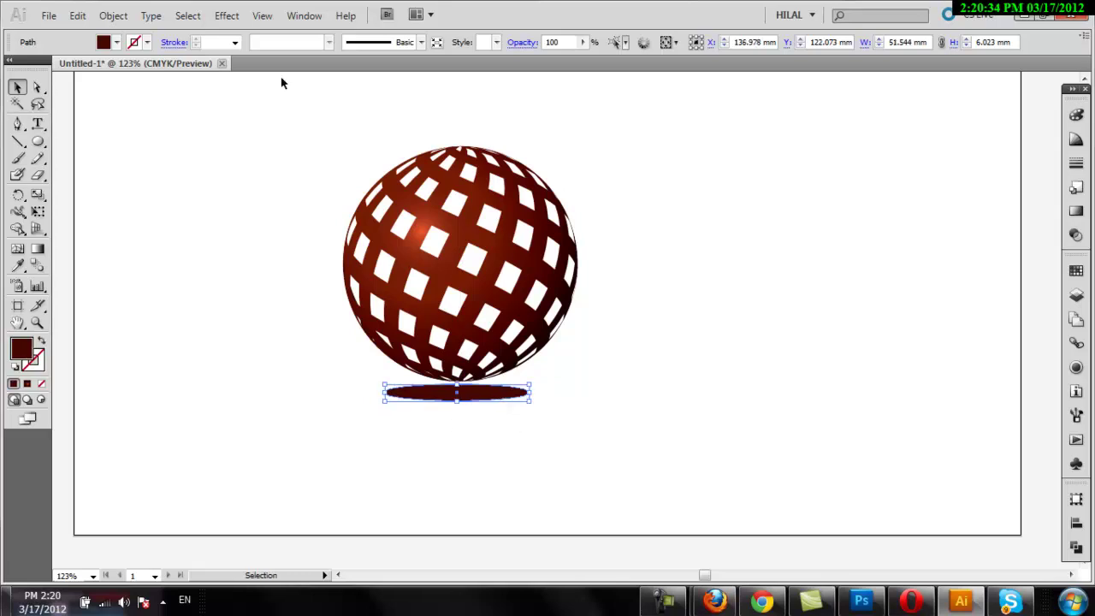
- Fill the ellipse black, apply a Gaussian Blur of radius 22, and set 55% opacity
left_click(117, 44)
left_click(36, 68)
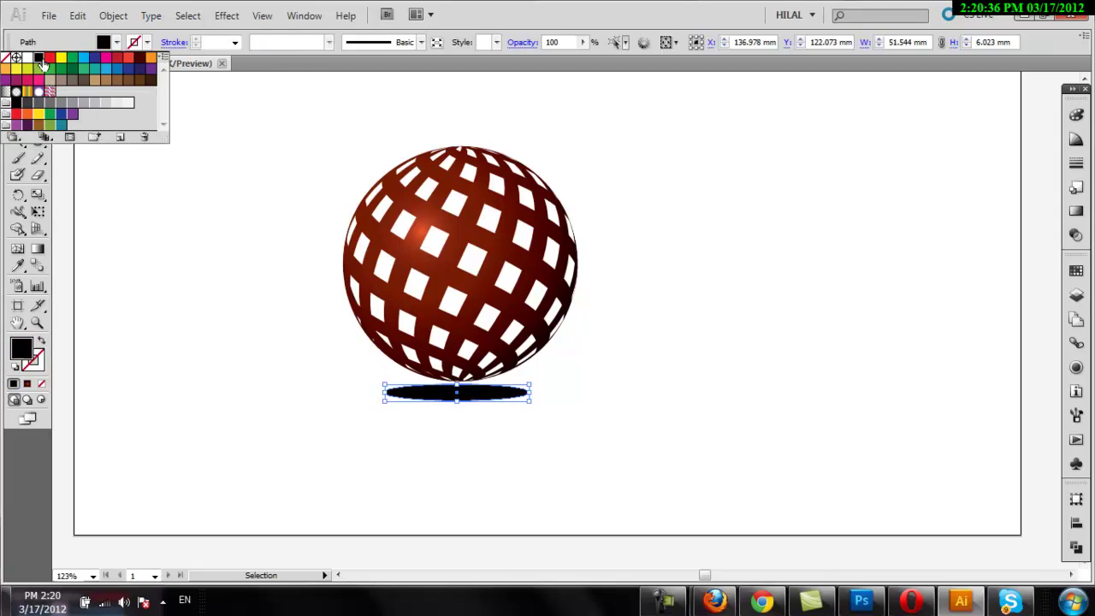
left_click(226, 17)
mouse_move(271, 287)
left_click(460, 282)
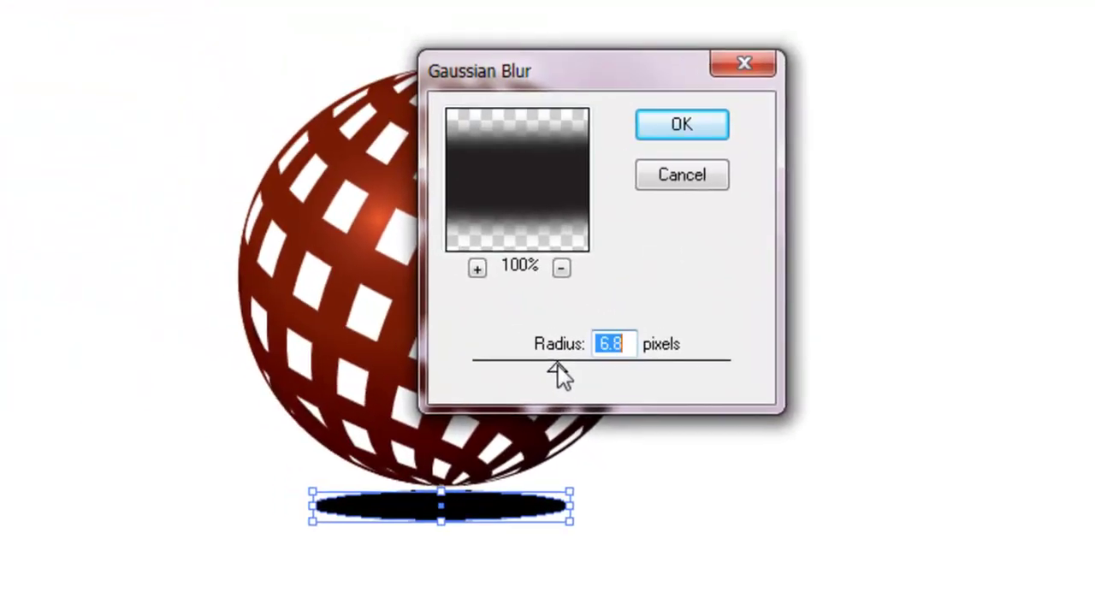
mouse_move(26, 94)
left_mouse_down()
mouse_move(554, 374)
mouse_move(611, 369)
left_mouse_up()
left_click(599, 372)
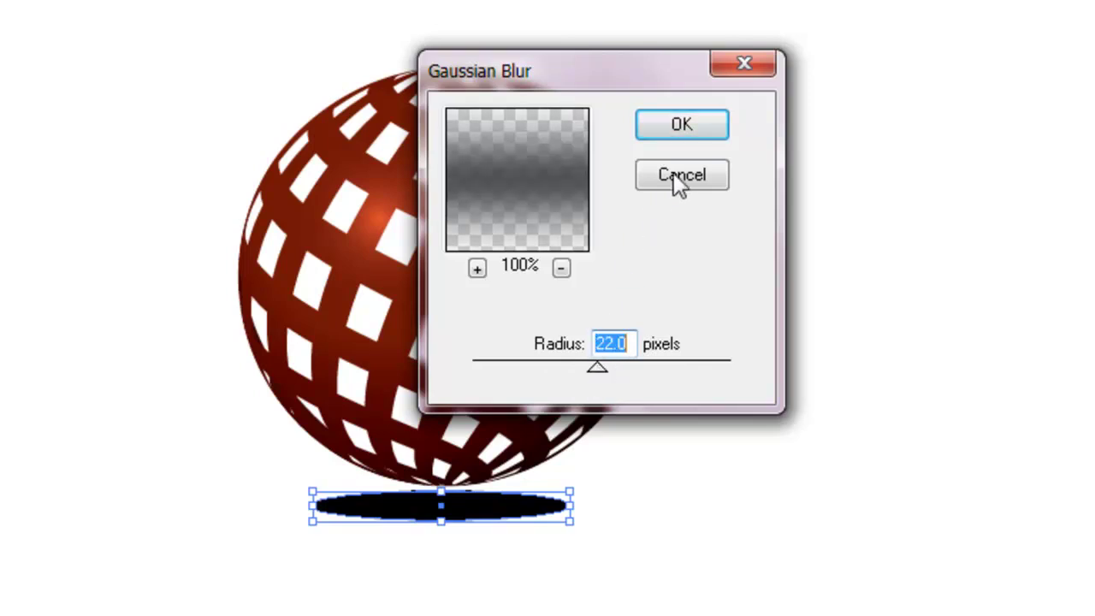
left_click(695, 126)
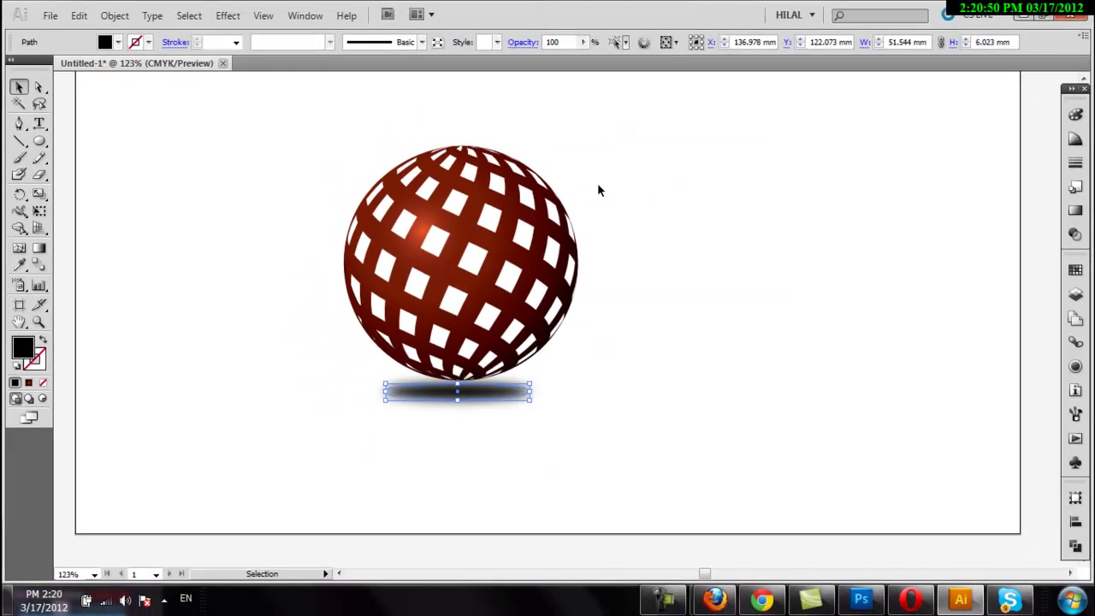
left_click(582, 43)
left_click(546, 60)
left_click(177, 138)
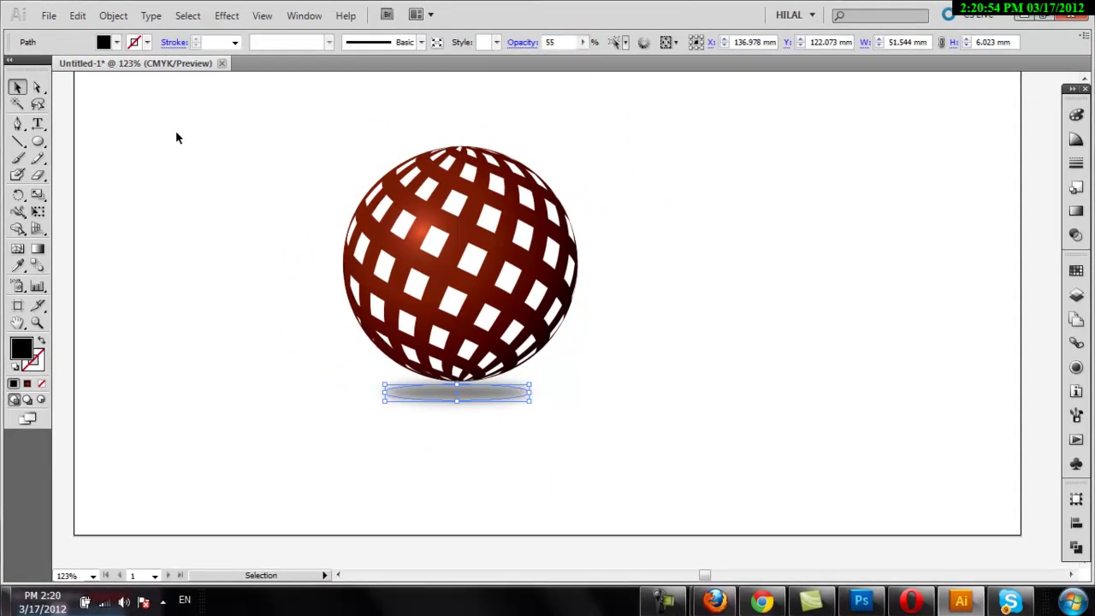
left_click(177, 138)
- Position the blurred shadow ellipse directly under the sphere's base
left_click_drag(496, 400, 509, 403)
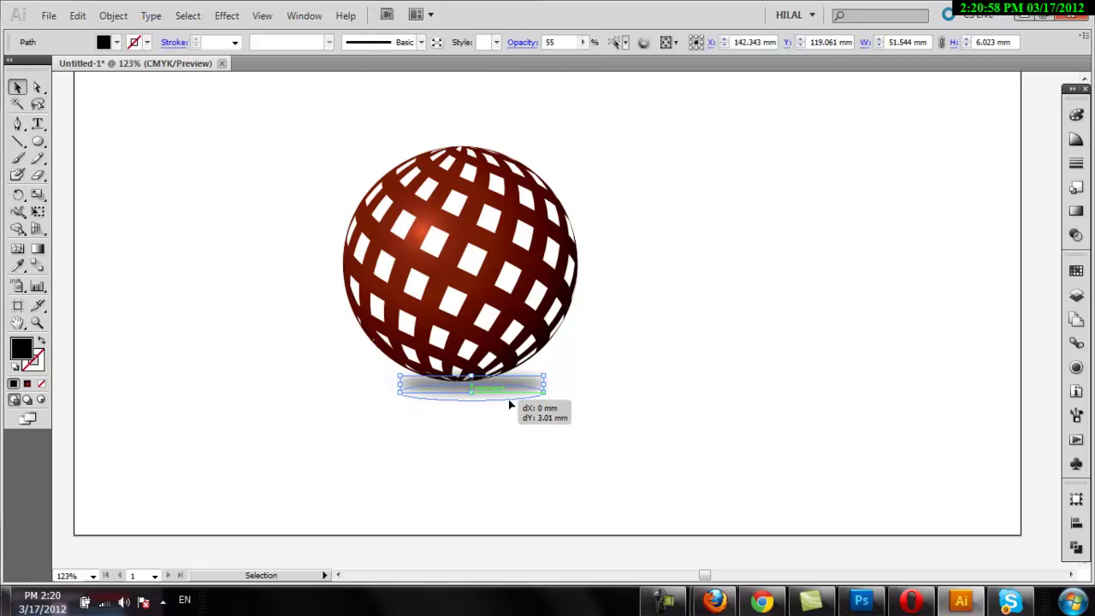
left_click(729, 380)
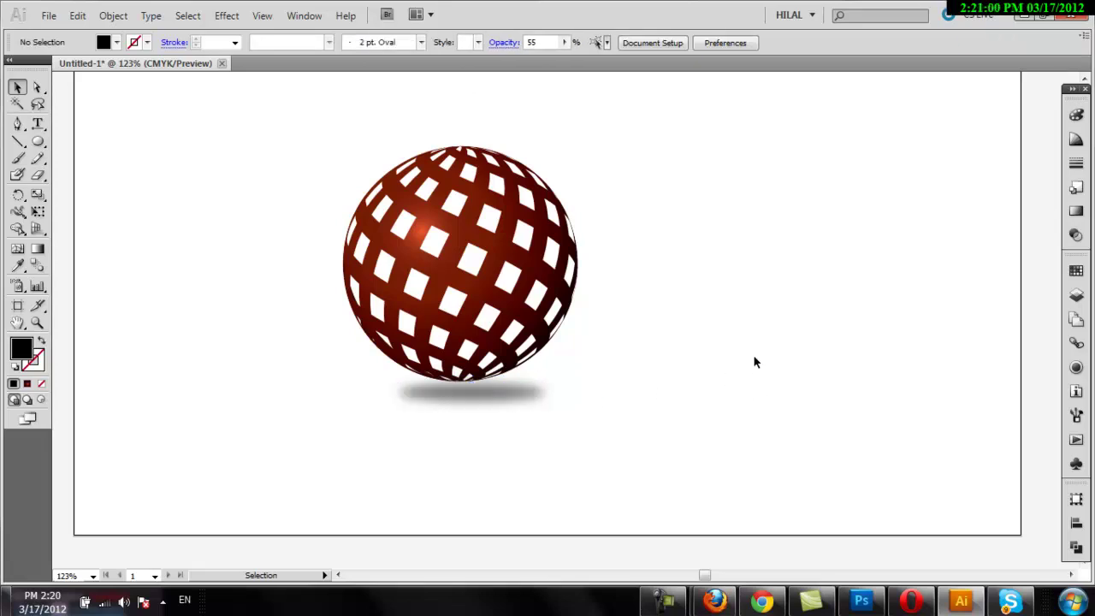
left_click(499, 396)
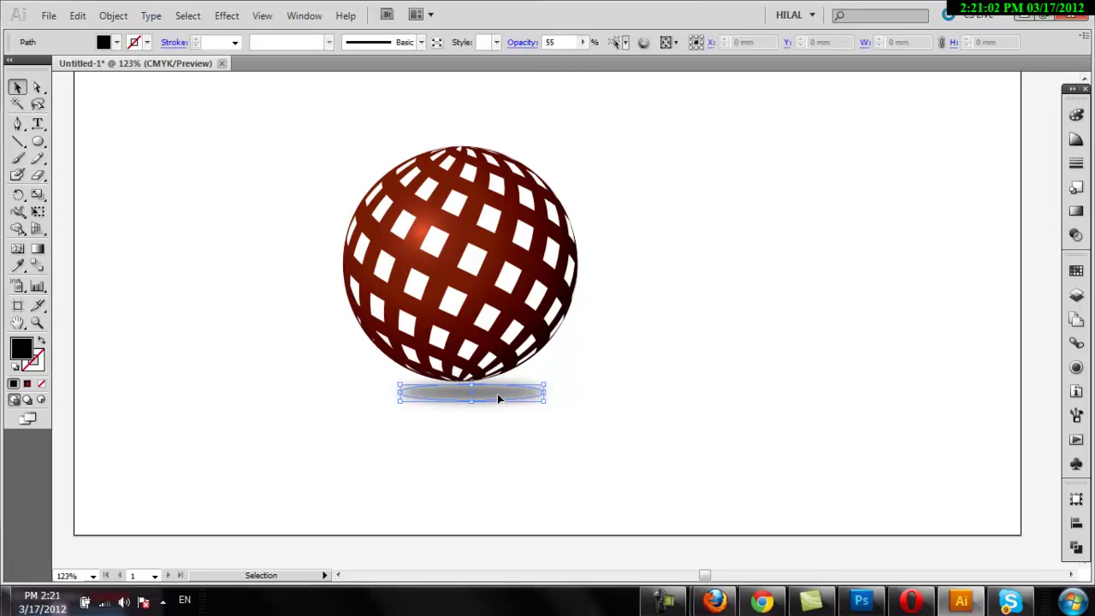
key("Left")
key("Left")
key("Left")
key("Left")
key("Left")
key("Left")
key("Left")
key("Left")
key("Left")
key("Left")
key("Left")
key("Left")
key("Right")
key("Right")
left_click(668, 274)
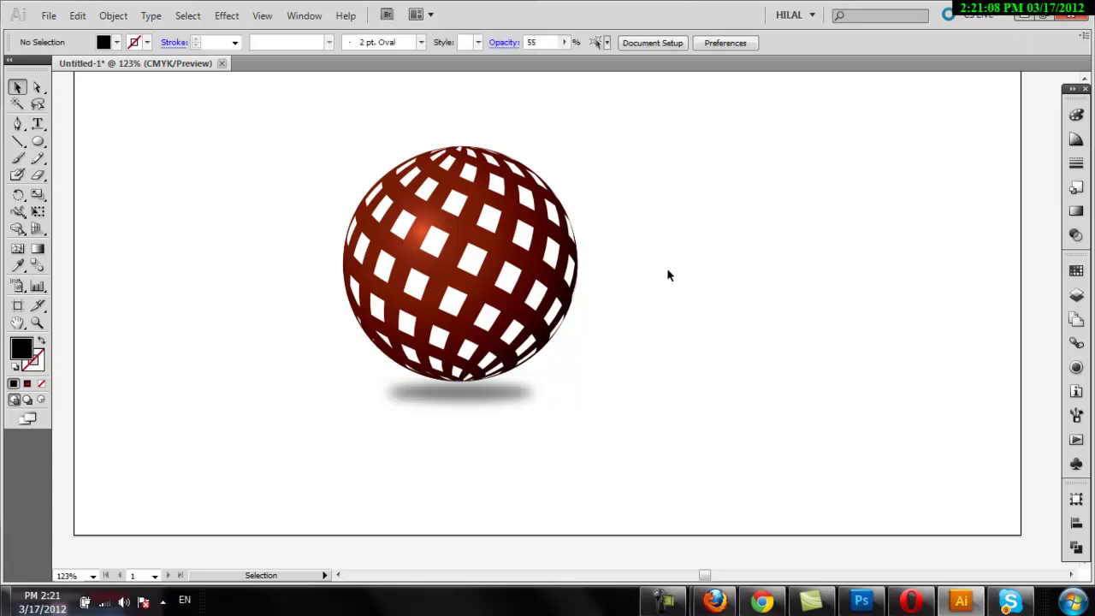
left_click(37, 124)
- Type 'logo' right of the sphere, enlarge it, and set it in Aharoni Bold
left_click(694, 224)
type("logo")
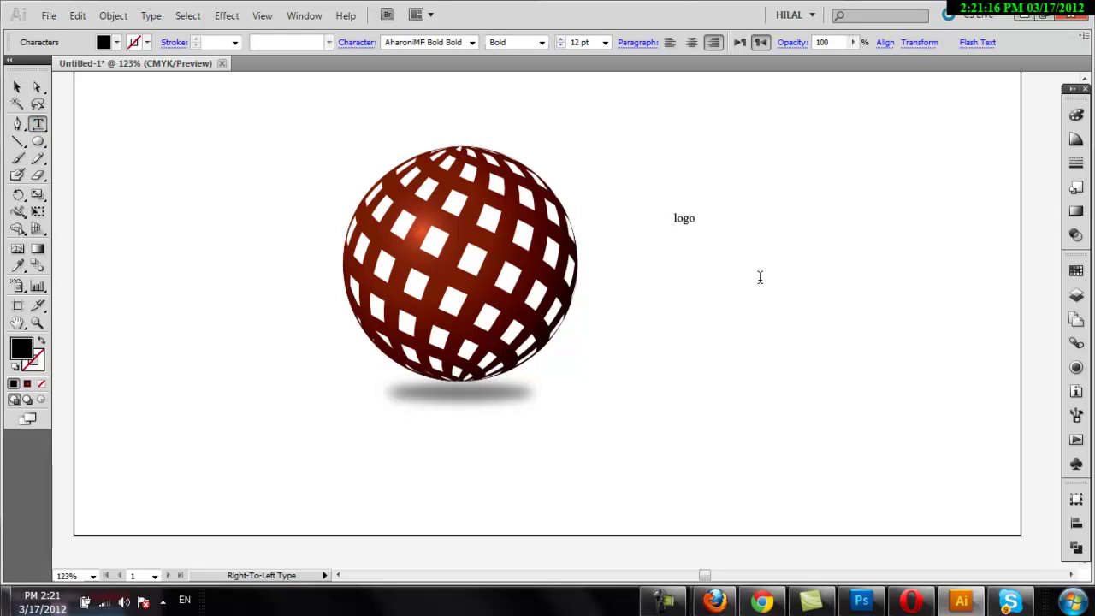
left_click(16, 86)
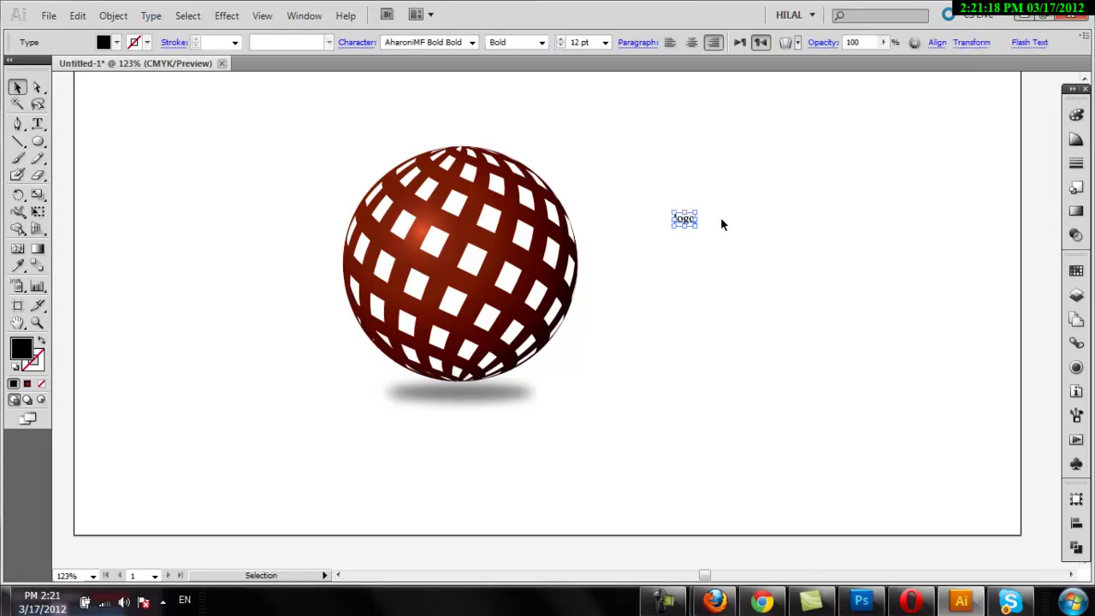
left_click_drag(697, 224, 925, 338)
key("t")
left_click_drag(868, 259, 670, 258)
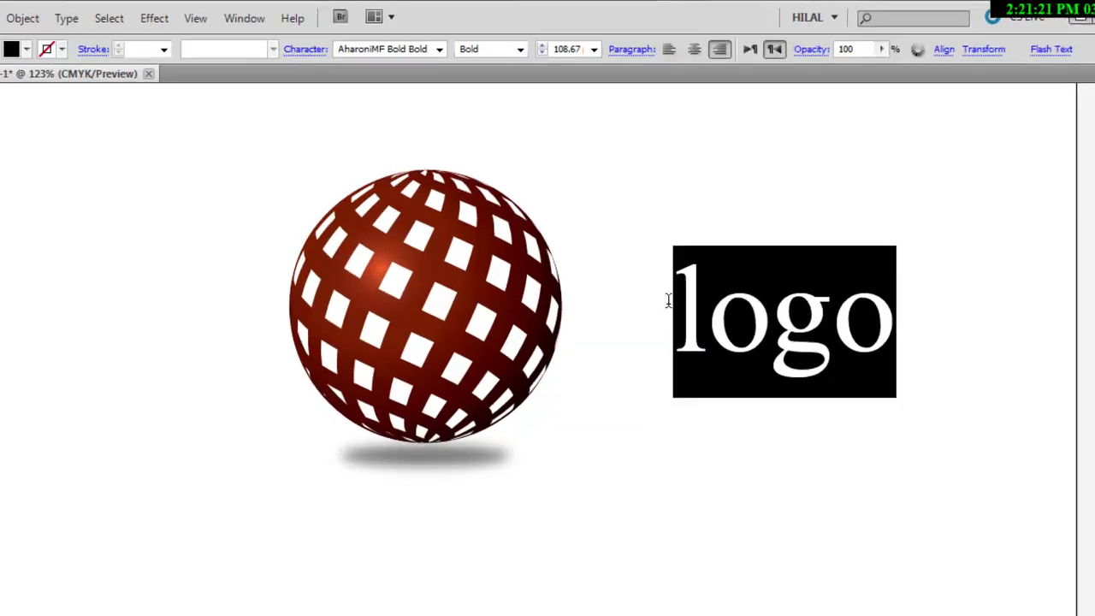
left_click(392, 49)
type("Aharoni")
key("Return")
key("Up")
key("Down")
- Replace the lowercase 'l' with a capital 'L' so the word reads 'Logo'
left_click(643, 508)
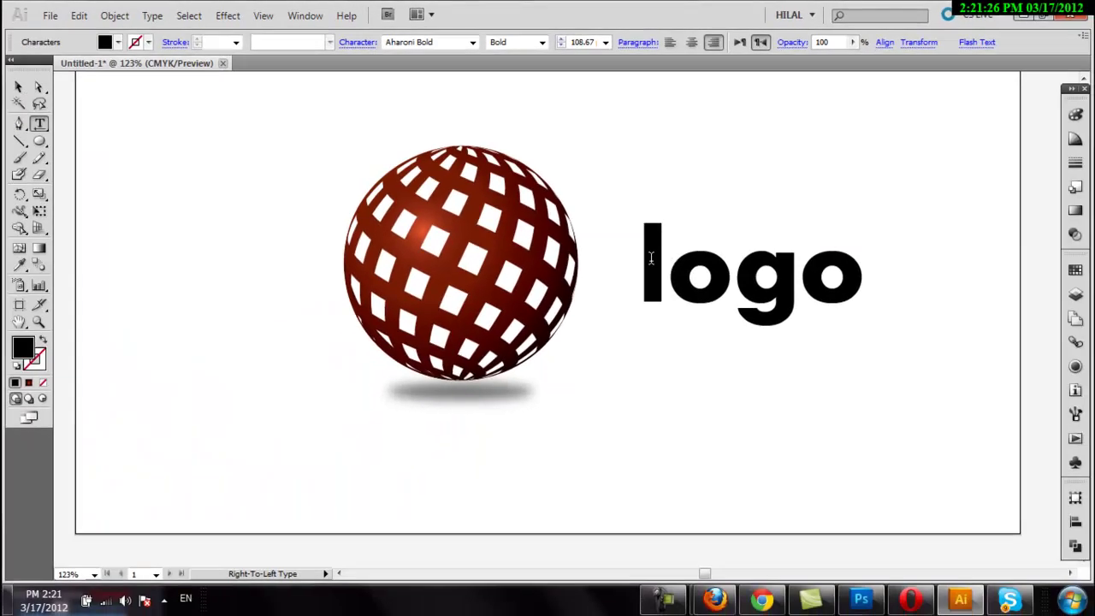
key("shift+Left")
left_click(647, 257)
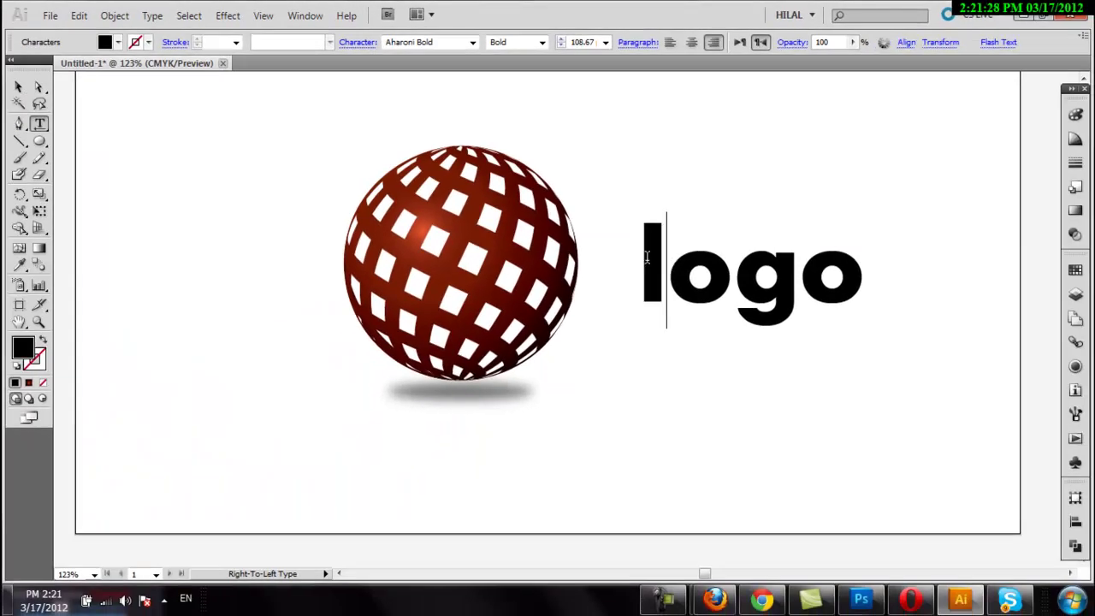
left_click_drag(647, 256, 662, 261)
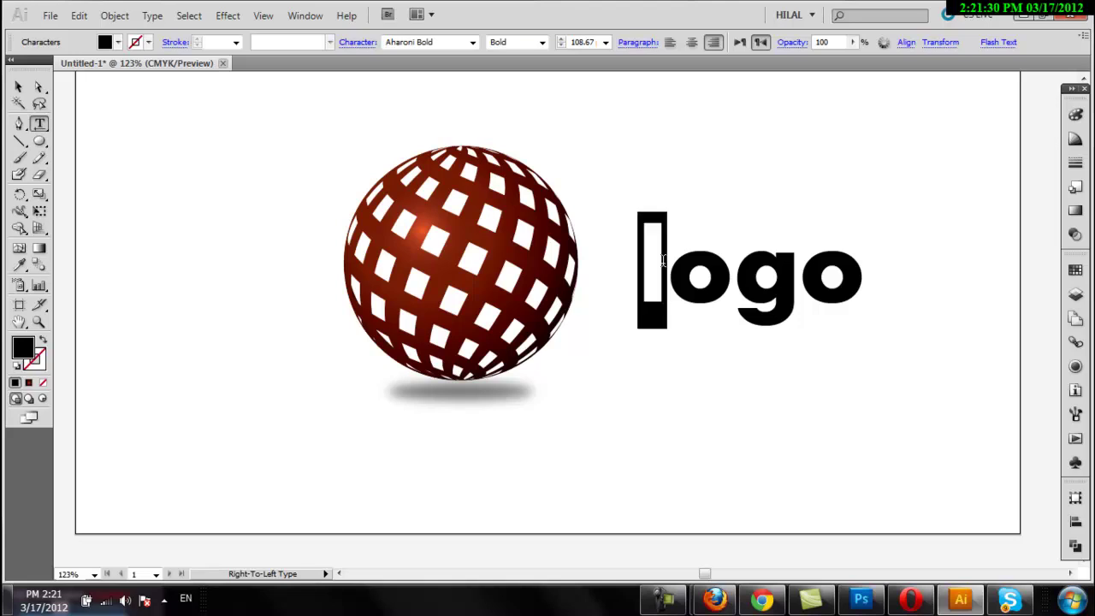
type("L")
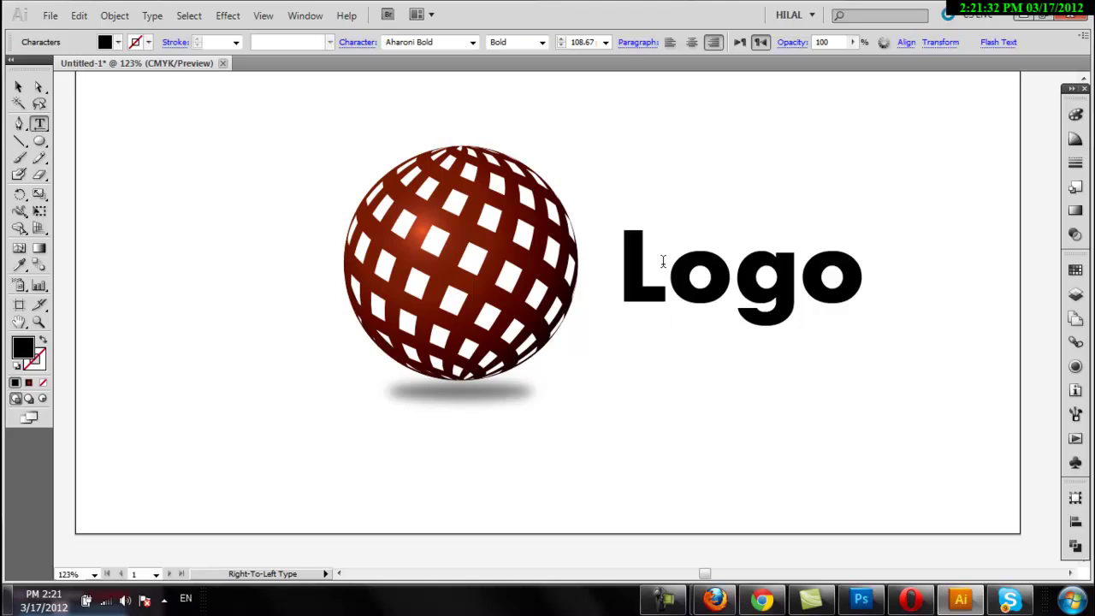
- Enlarge 'Logo' to about 115 pt and move it up against the sphere
left_click(18, 87)
left_click(640, 299)
left_click_drag(866, 328, 881, 335)
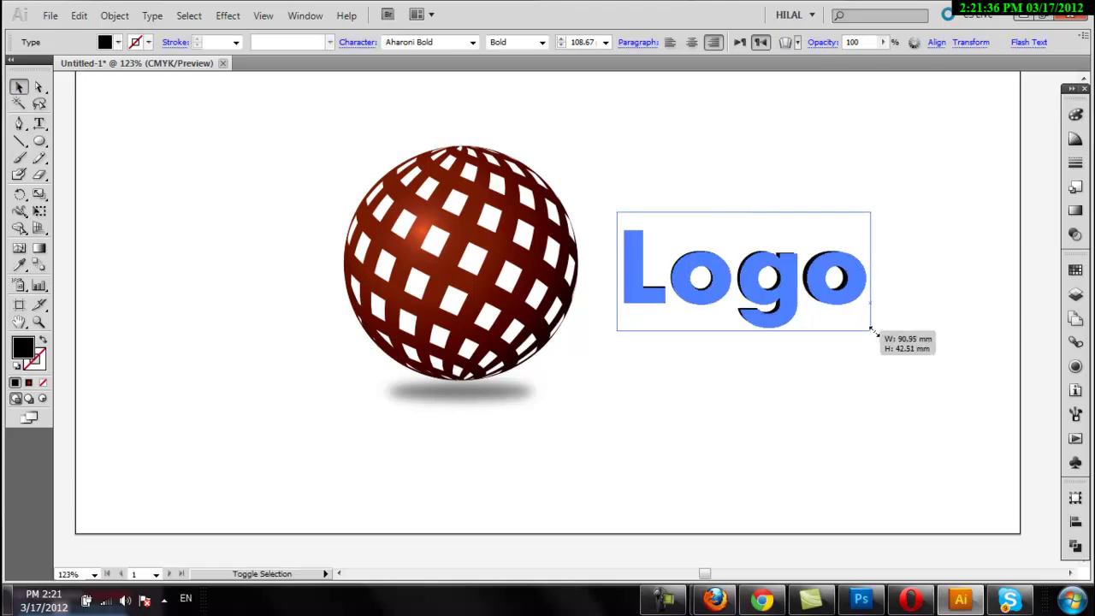
left_click_drag(747, 301, 729, 284)
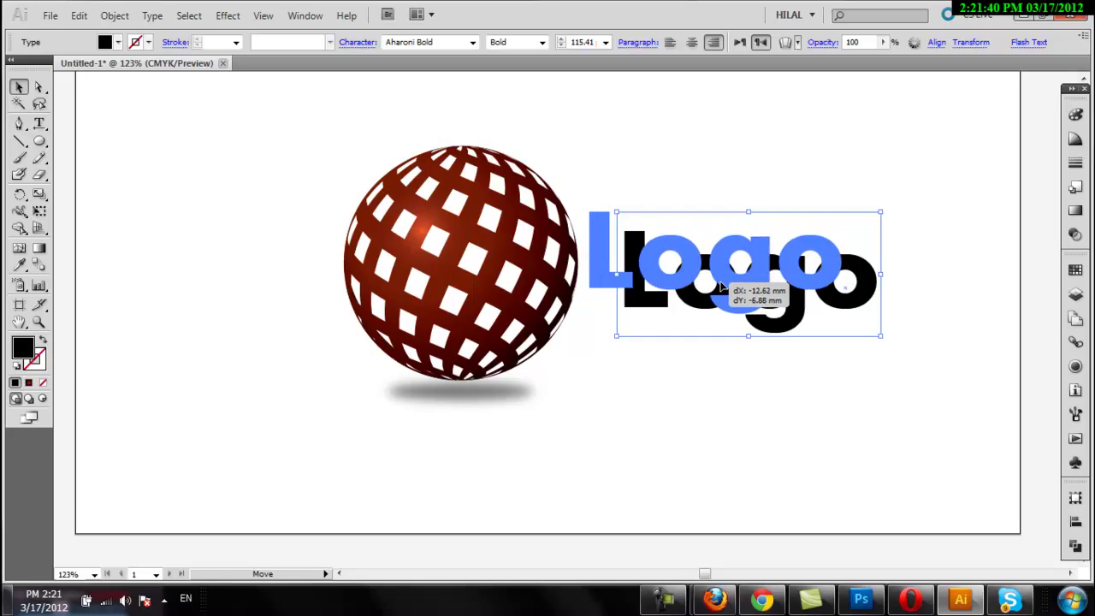
left_click_drag(729, 285, 721, 279)
left_click(730, 415)
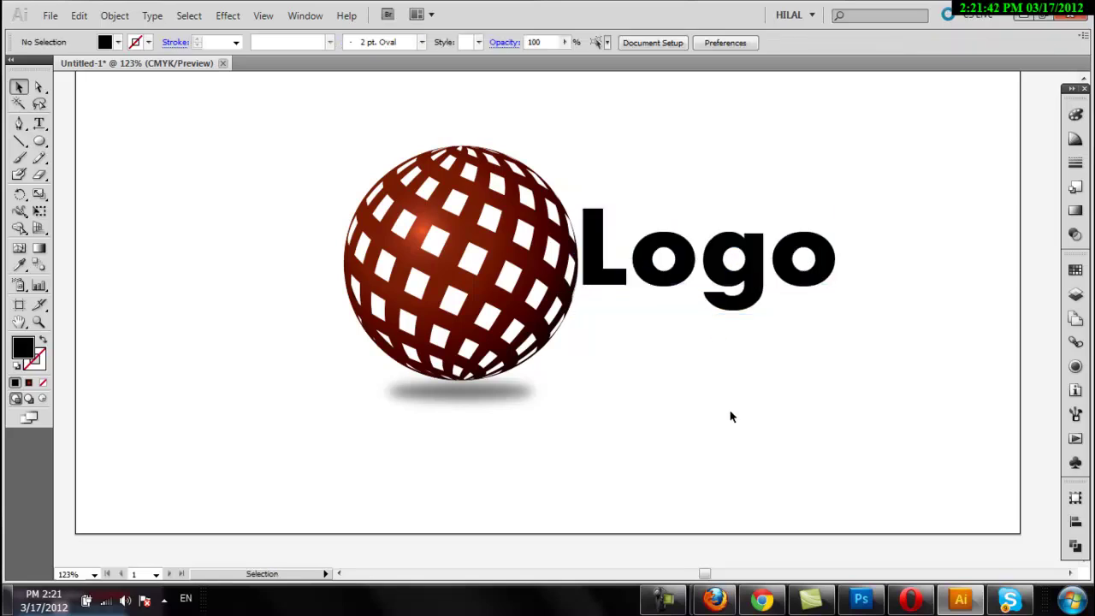
double_click(808, 277)
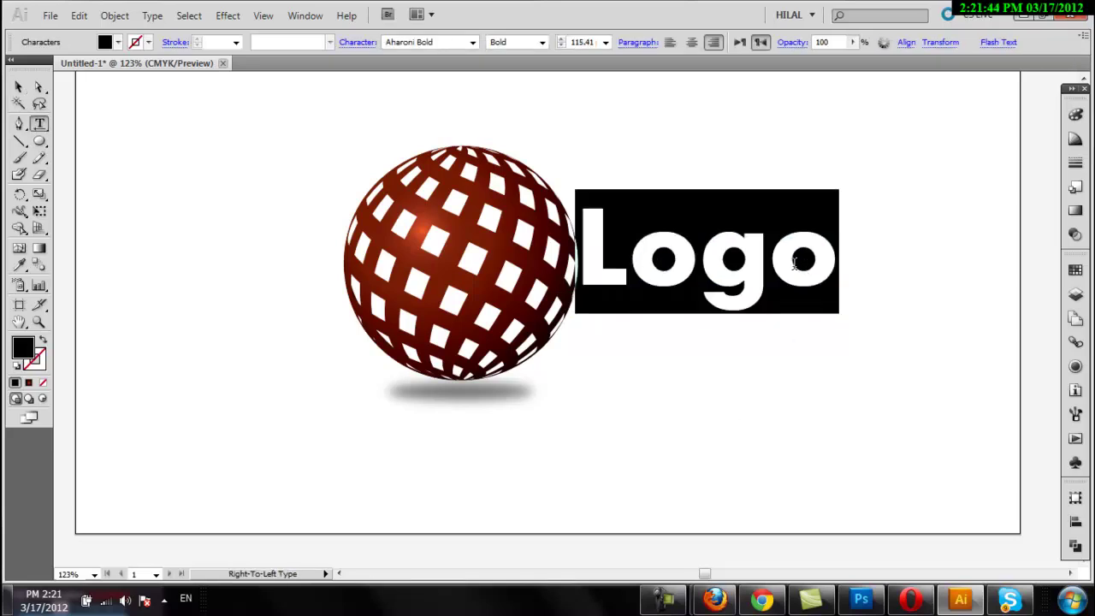
- Colour the final 'o' of Logo with the dark red swatch
left_click(823, 261)
key("shift+Left")
left_click(101, 41)
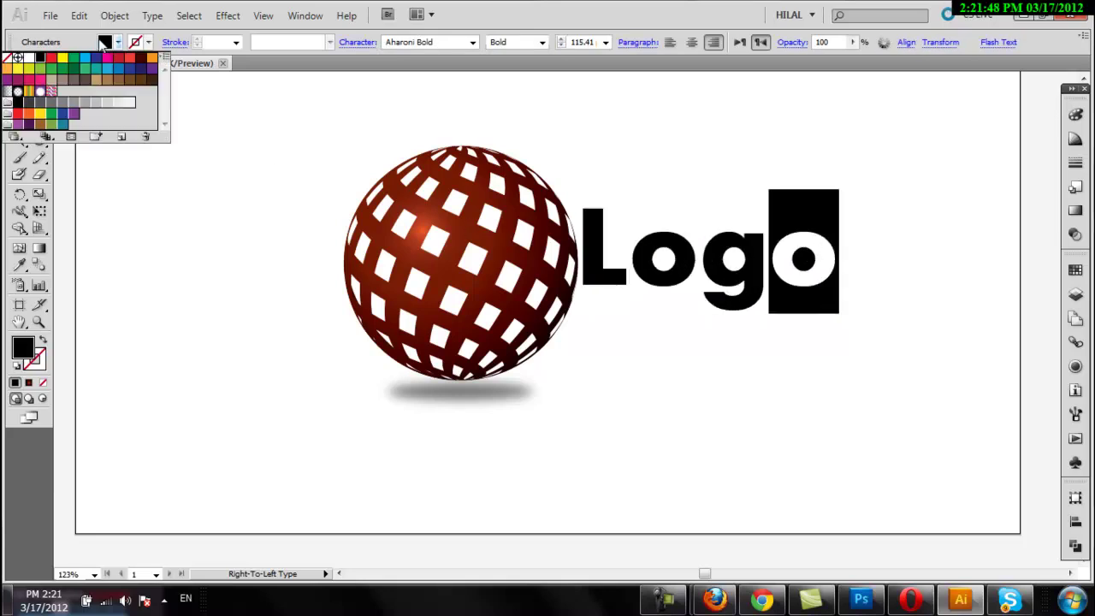
left_click(130, 60)
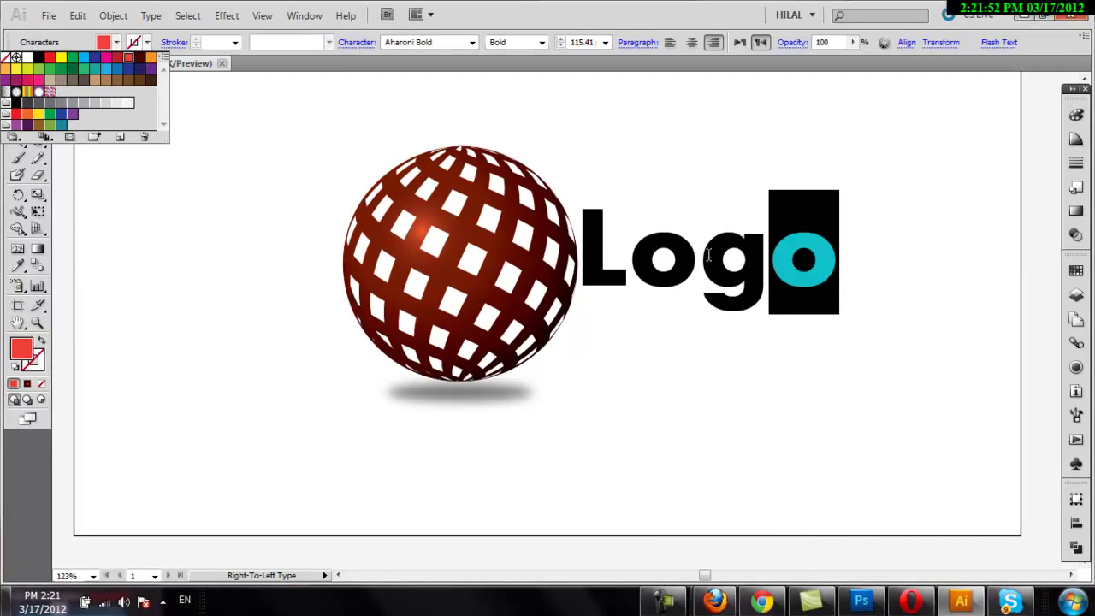
left_click(778, 272)
left_click(795, 261)
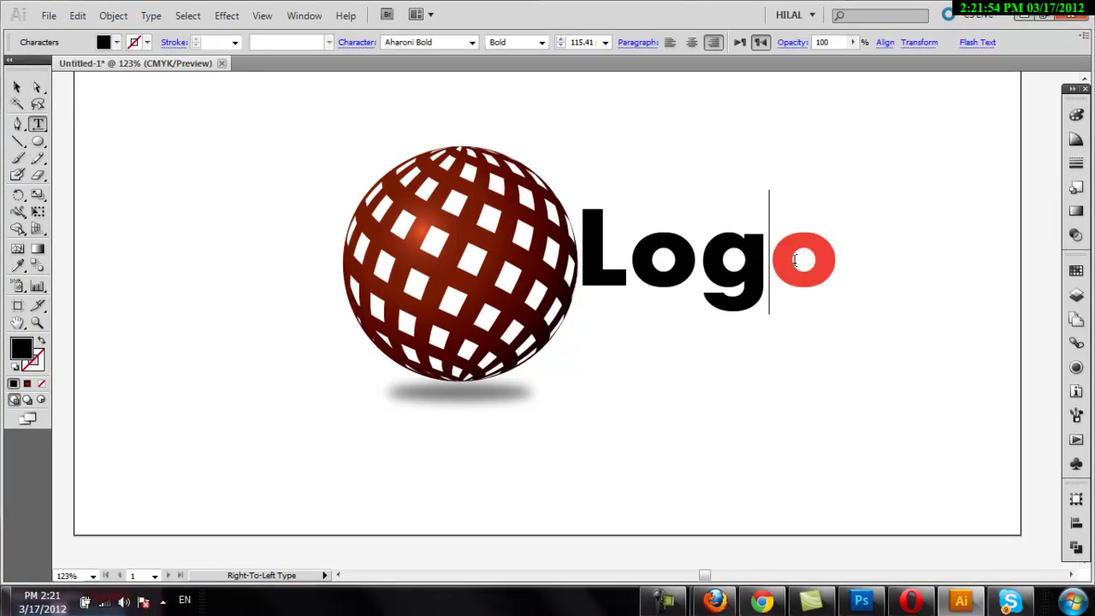
left_click_drag(795, 261, 843, 256)
left_click(116, 42)
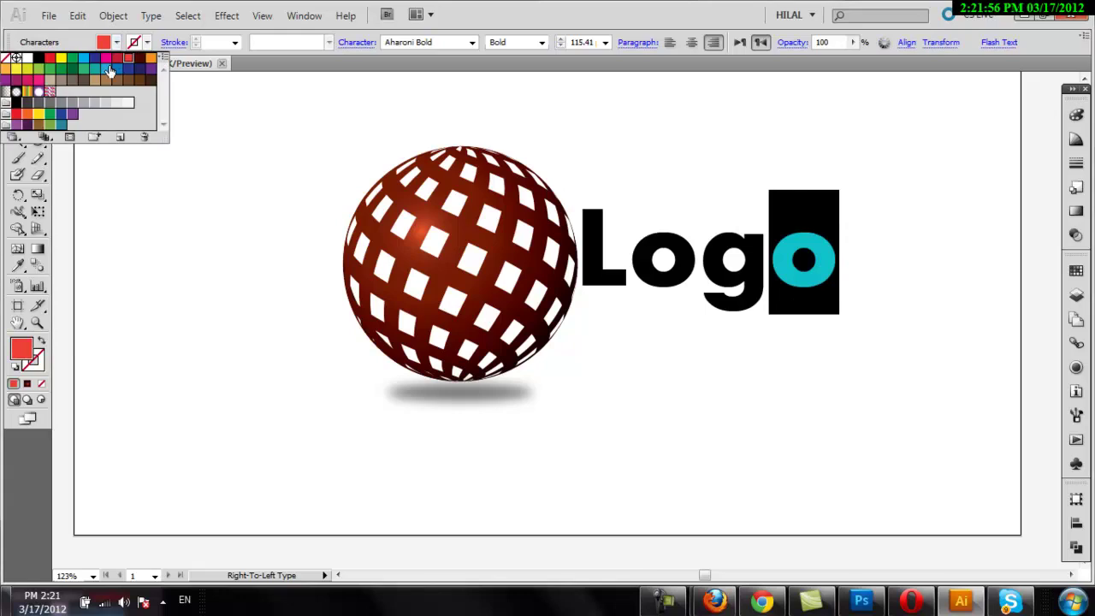
left_click(134, 66)
left_click(800, 267)
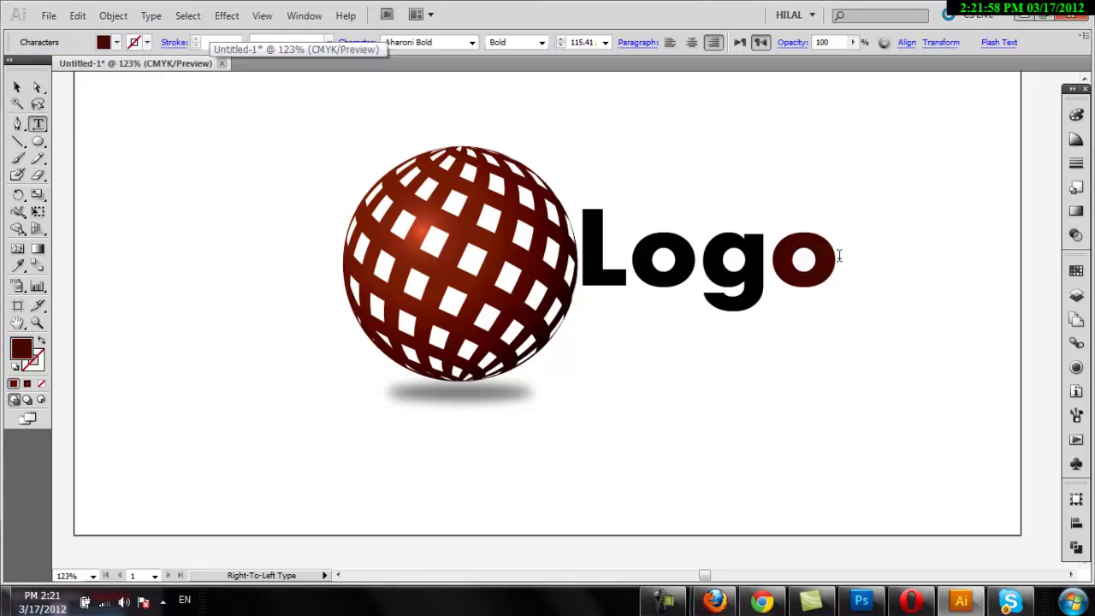
- Colour 'Log' orange-brown by setting the swatch to C0 M80 Y95 K40
mouse_move(762, 272)
left_mouse_down()
mouse_move(629, 250)
mouse_move(769, 256)
left_mouse_up()
left_click(628, 249)
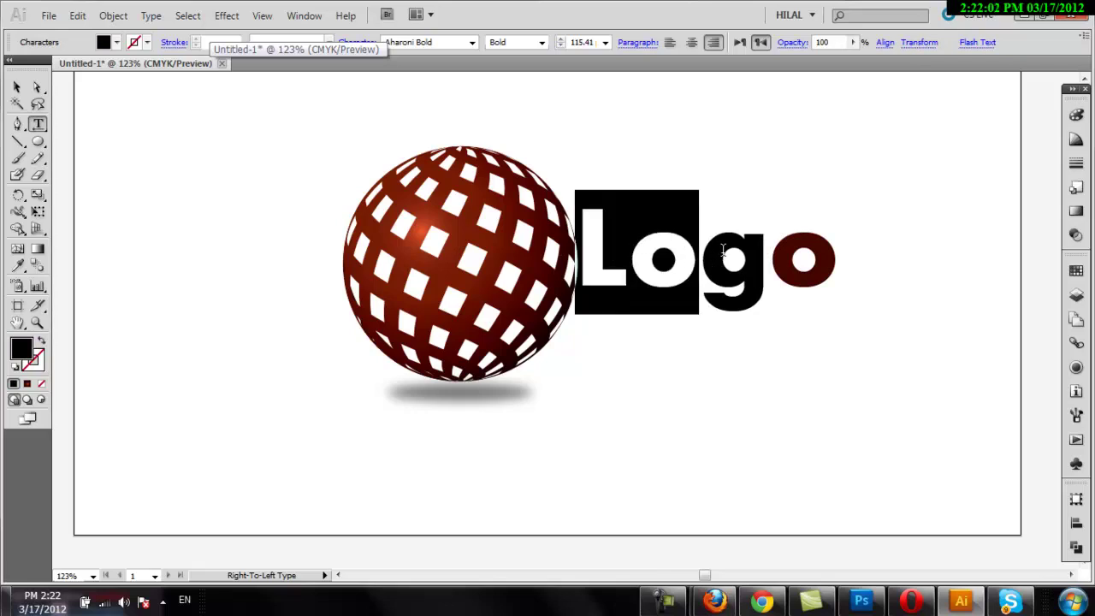
left_click(116, 42)
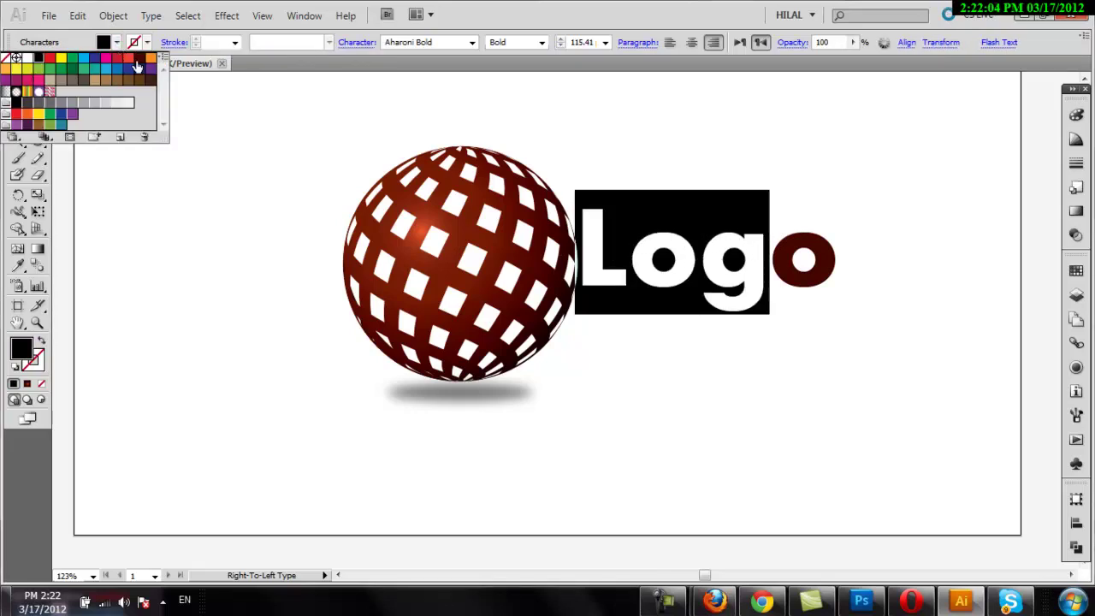
double_click(143, 66)
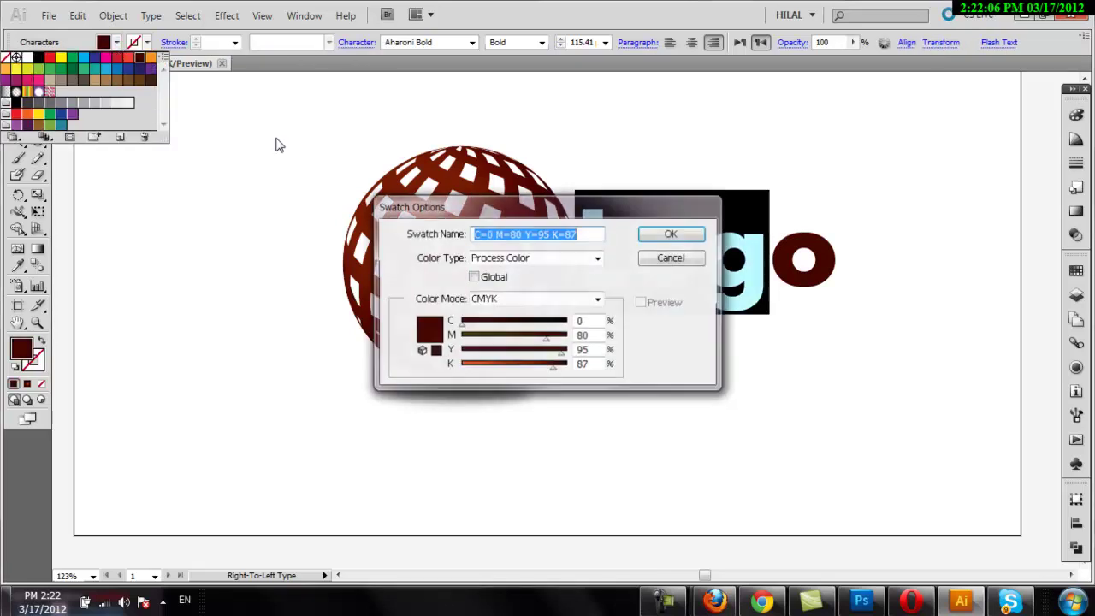
left_click_drag(538, 369, 504, 370)
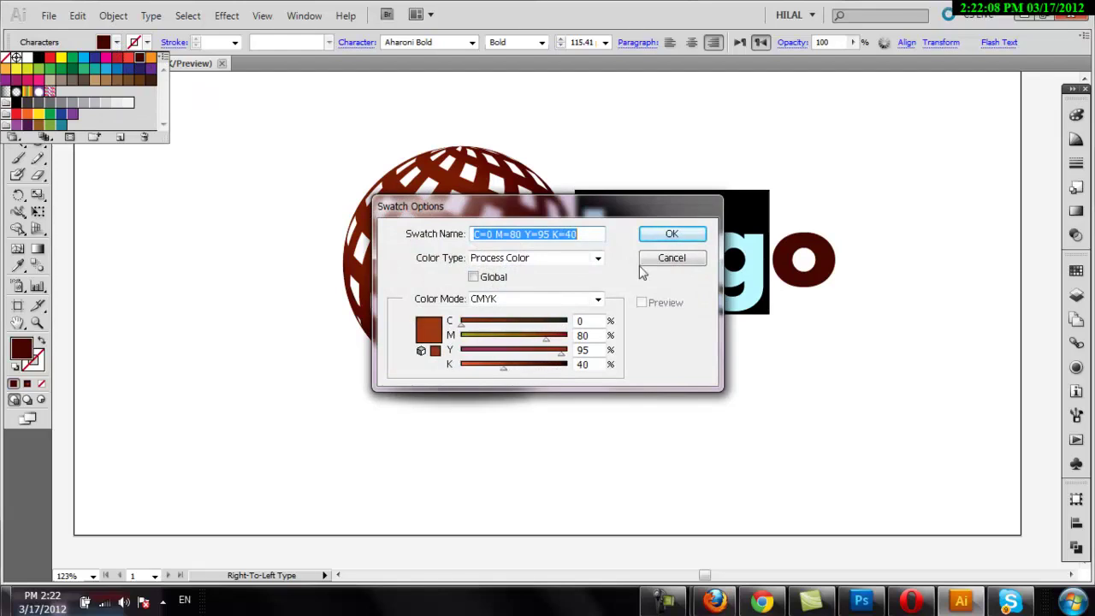
left_click(672, 233)
key("ctrl+a")
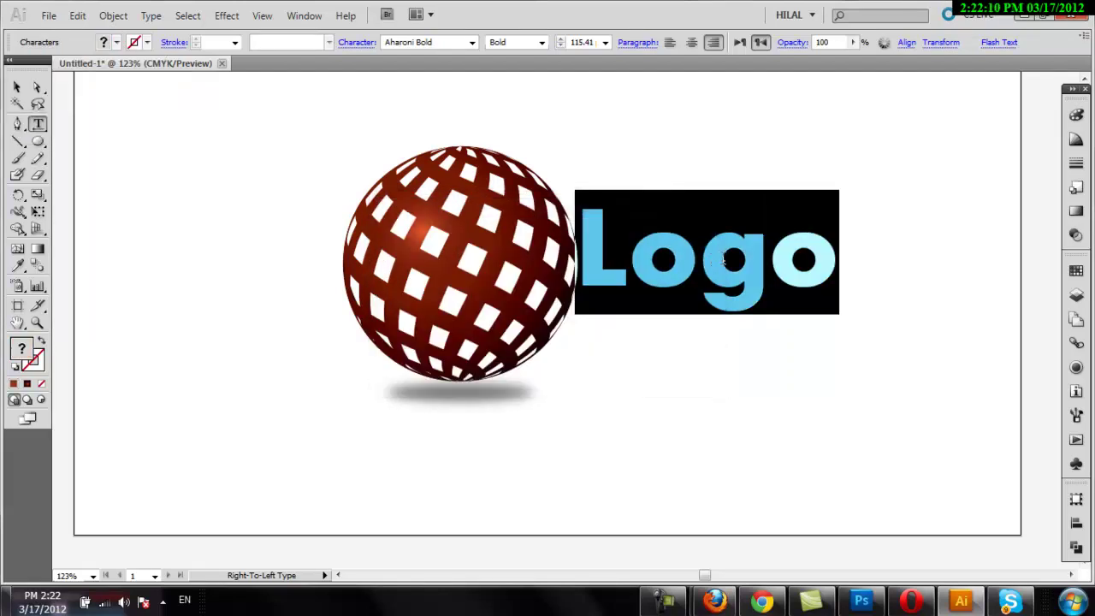
left_click(724, 257)
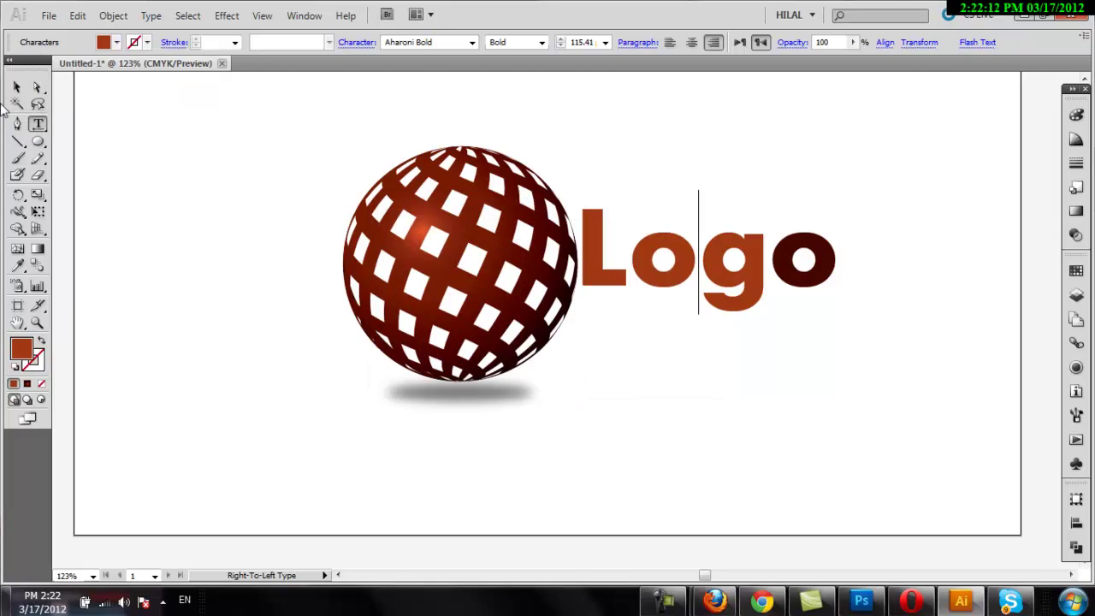
key("Escape")
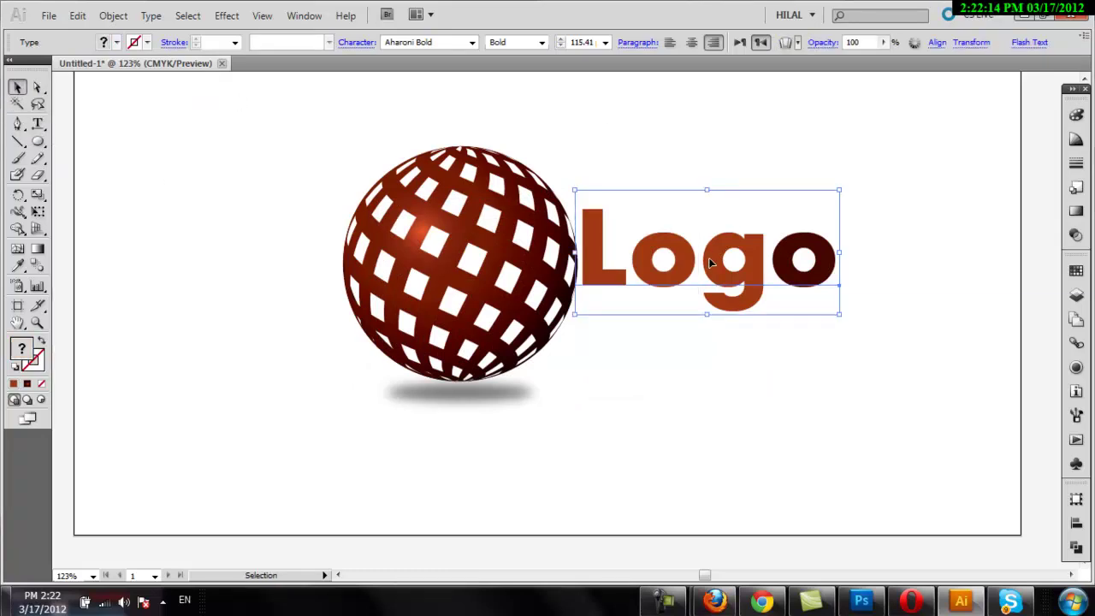
- Shrink the Logo text to 76.93 pt and set it snugly beside the sphere
left_click_drag(715, 264, 718, 271)
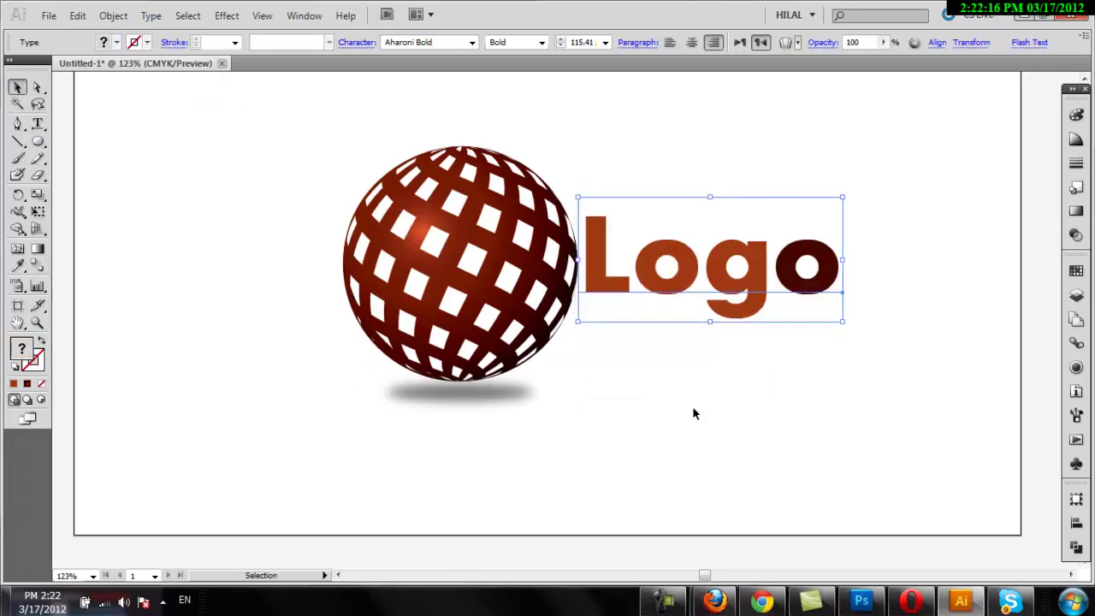
left_click(678, 437)
scroll(693, 440, "up", 2)
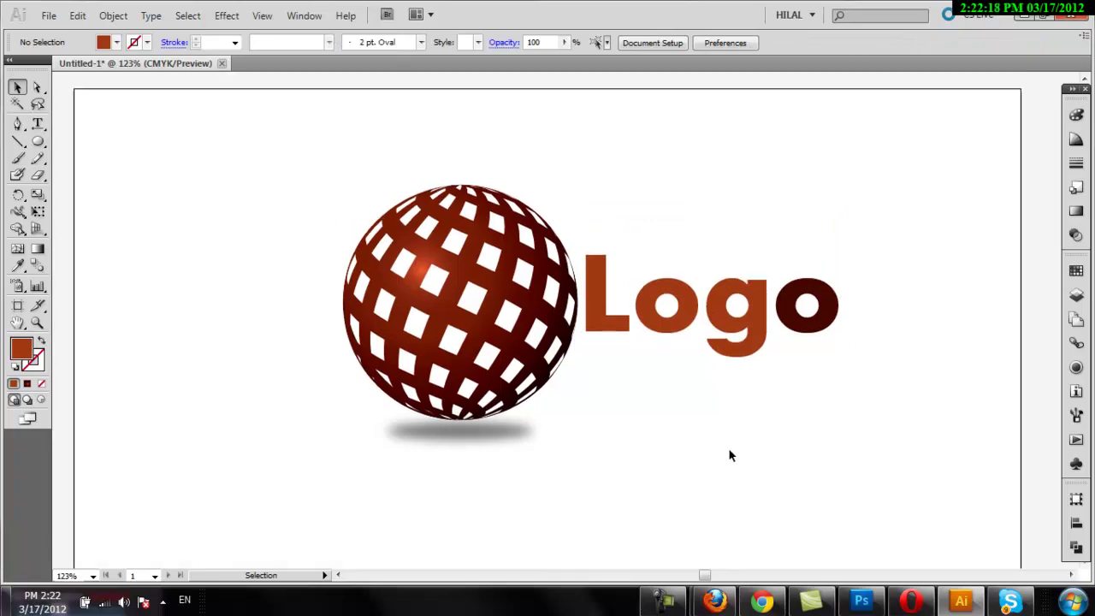
left_click(730, 315)
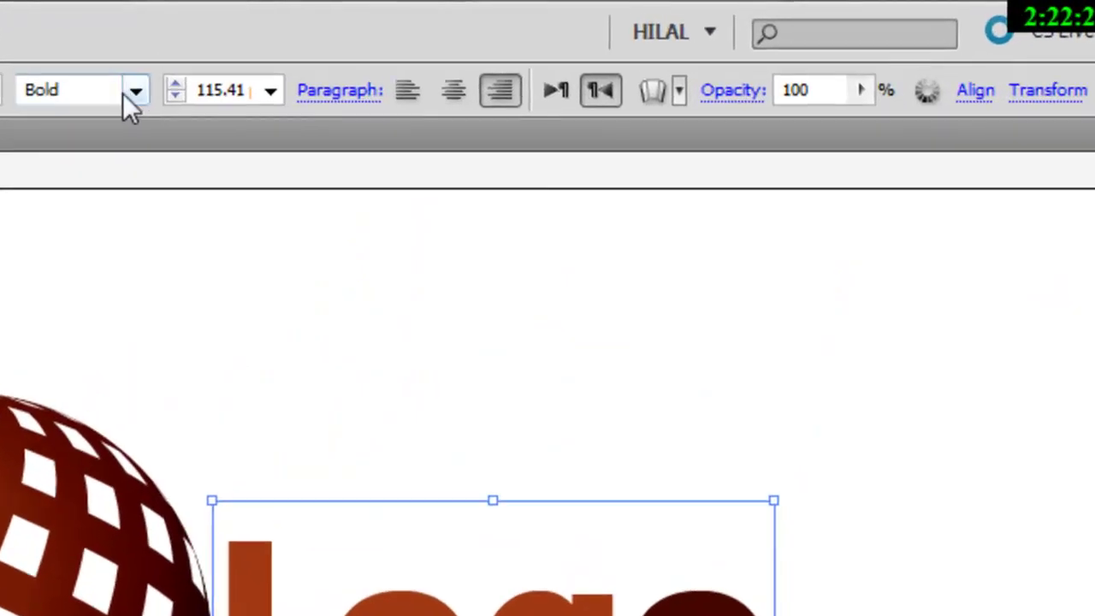
left_click(541, 42)
left_click(542, 41)
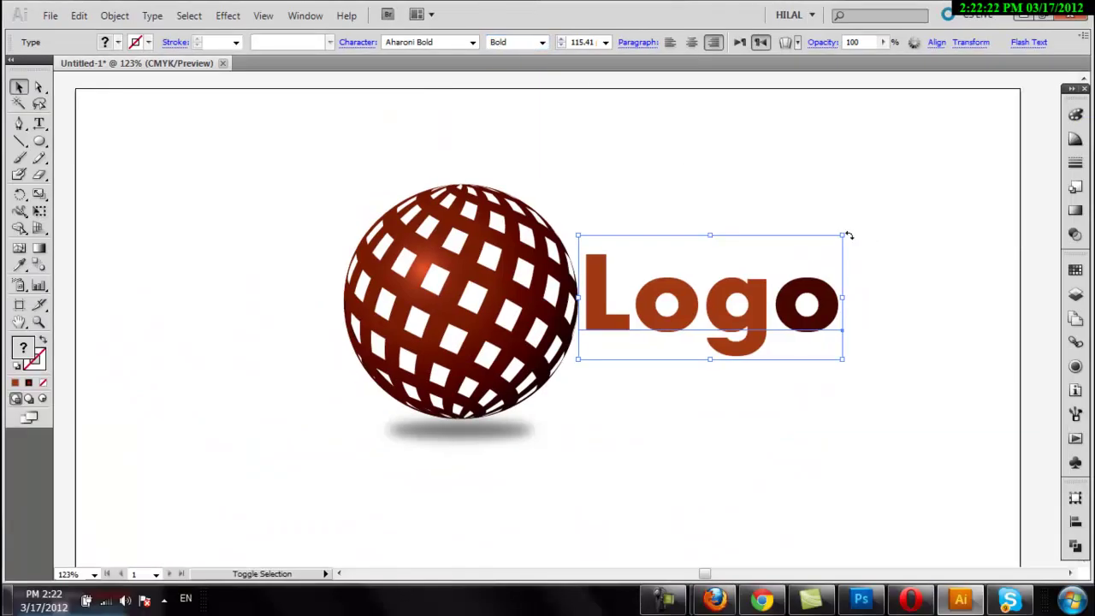
left_click_drag(842, 235, 755, 277)
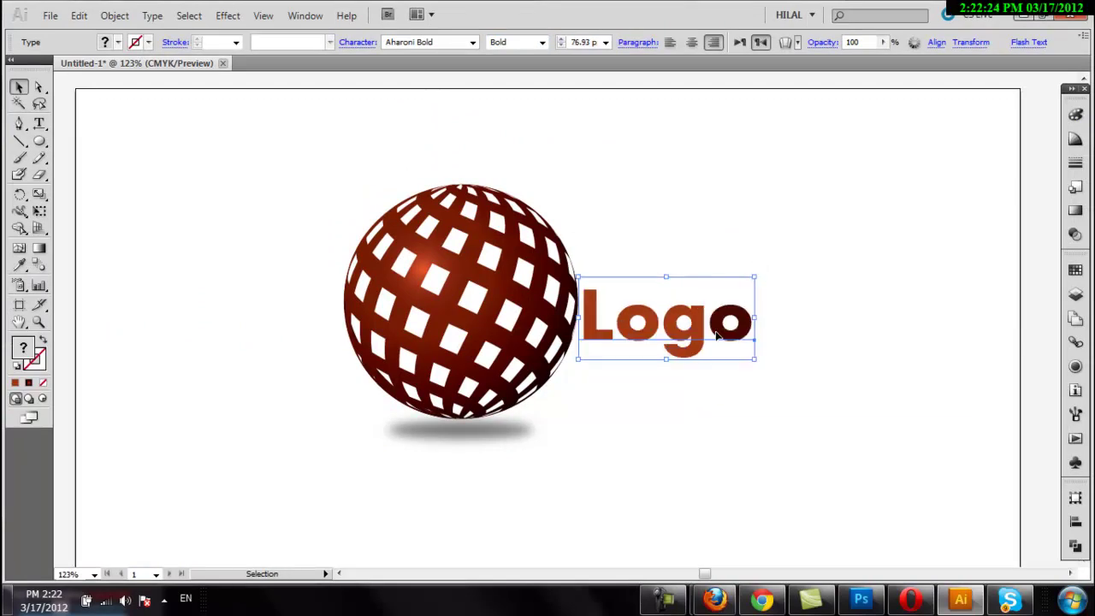
left_click_drag(704, 339, 700, 313)
left_click(719, 394)
scroll(720, 401, "down", 1)
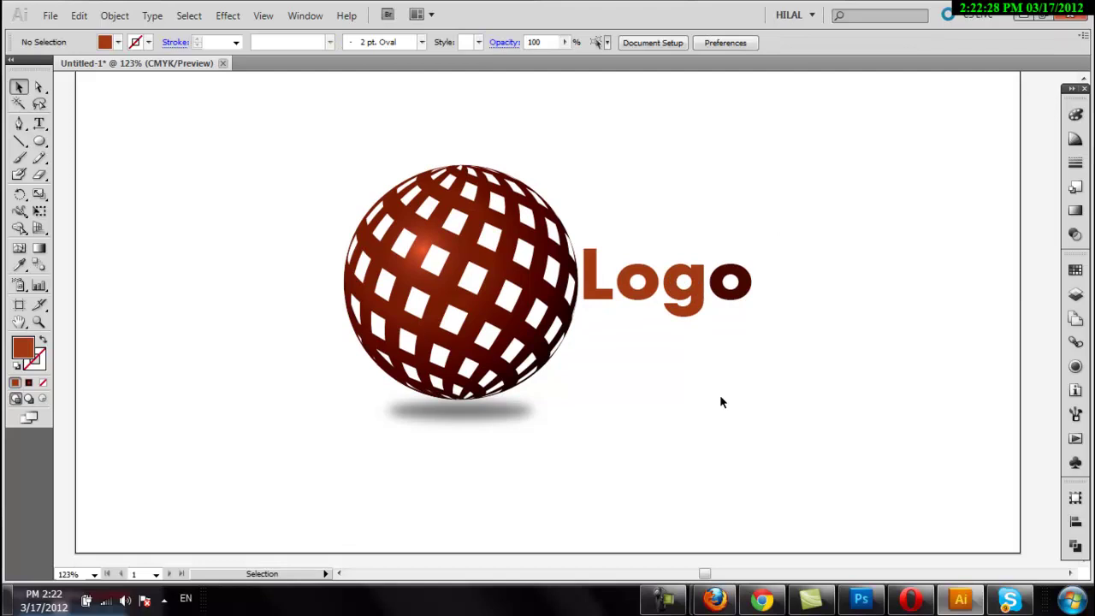
- Scale the sphere, shadow and Logo down together and shift them right and down
key("a")
key("ctrl+1")
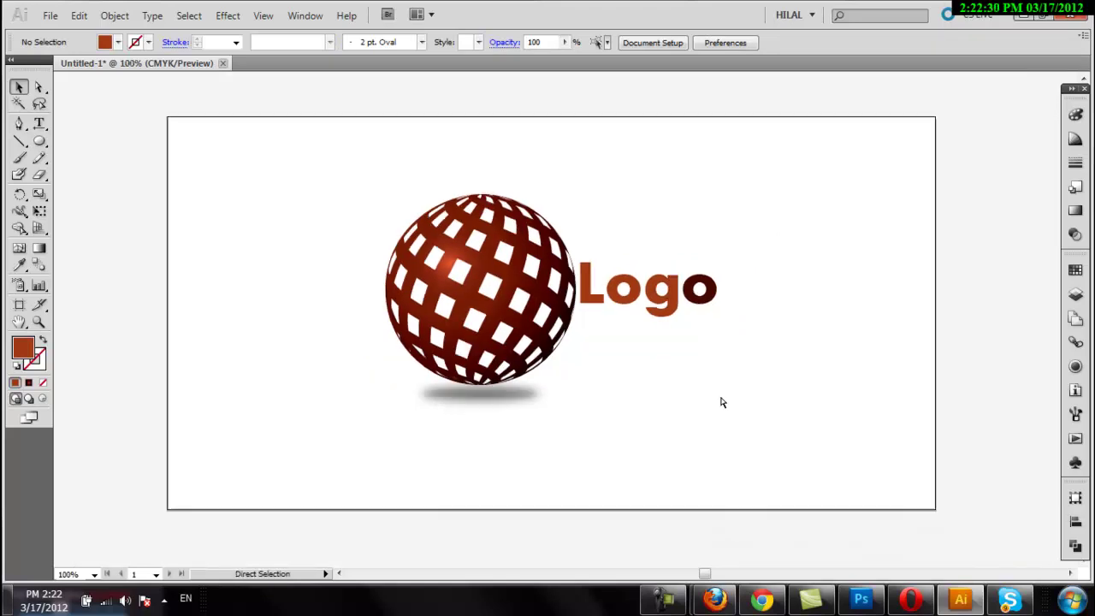
left_click_drag(300, 161, 805, 460)
left_click(38, 211)
left_click_drag(718, 194, 666, 227)
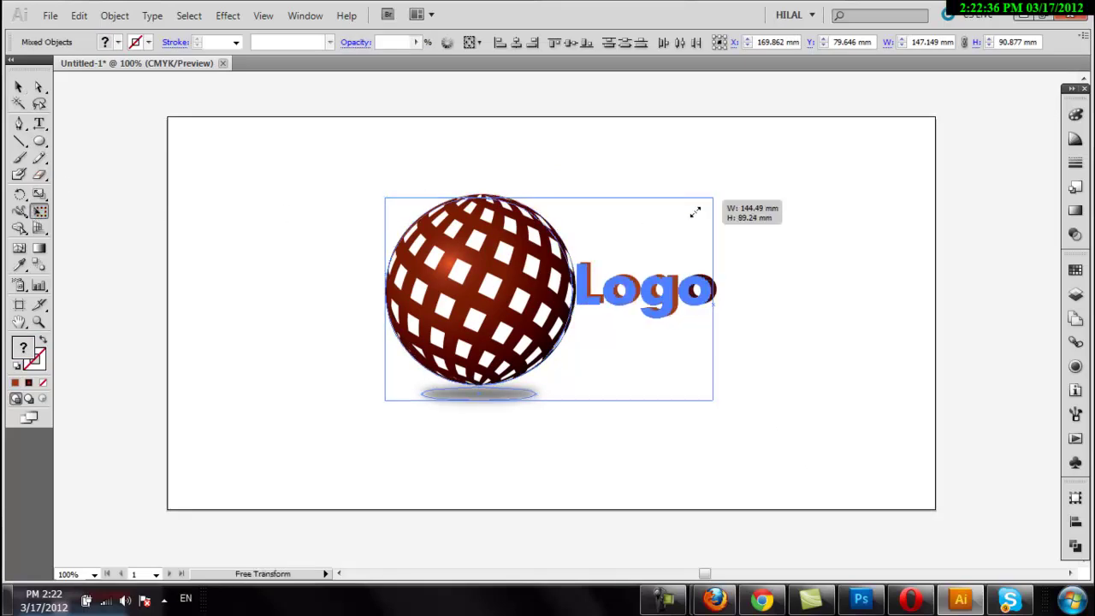
left_click_drag(484, 323, 508, 329)
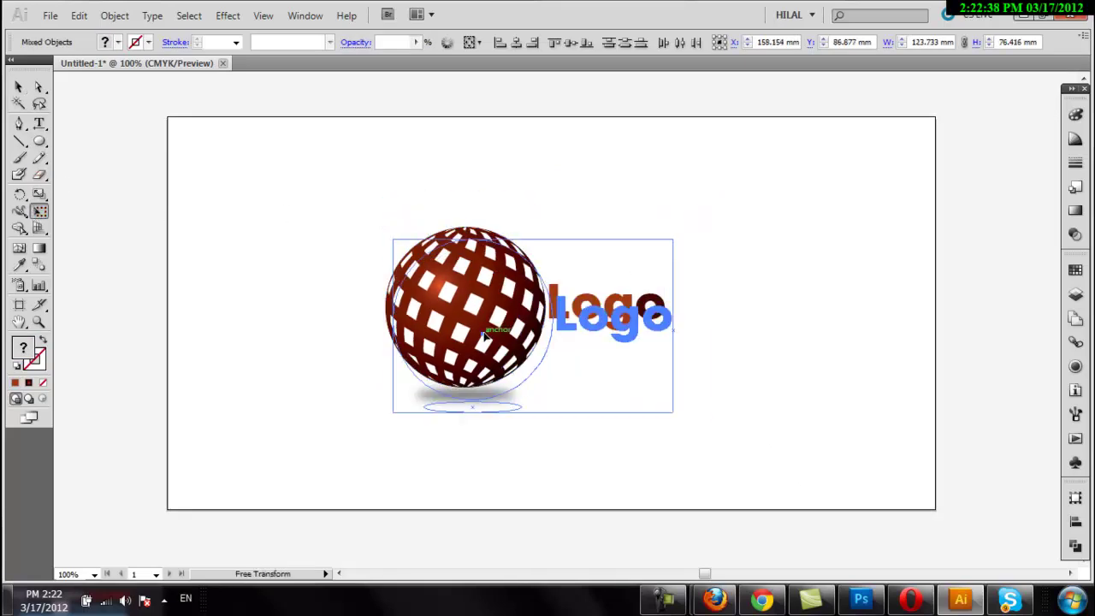
- Zoom in on the logo area of the artboard
left_click(19, 86)
left_click(103, 261)
left_click(39, 322)
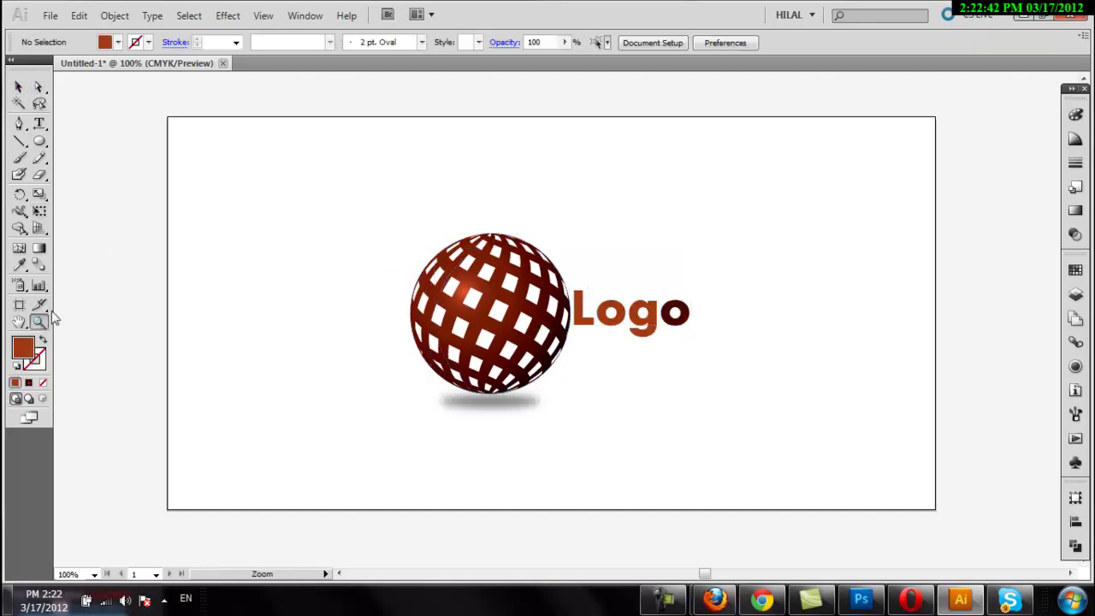
left_click_drag(327, 154, 812, 470)
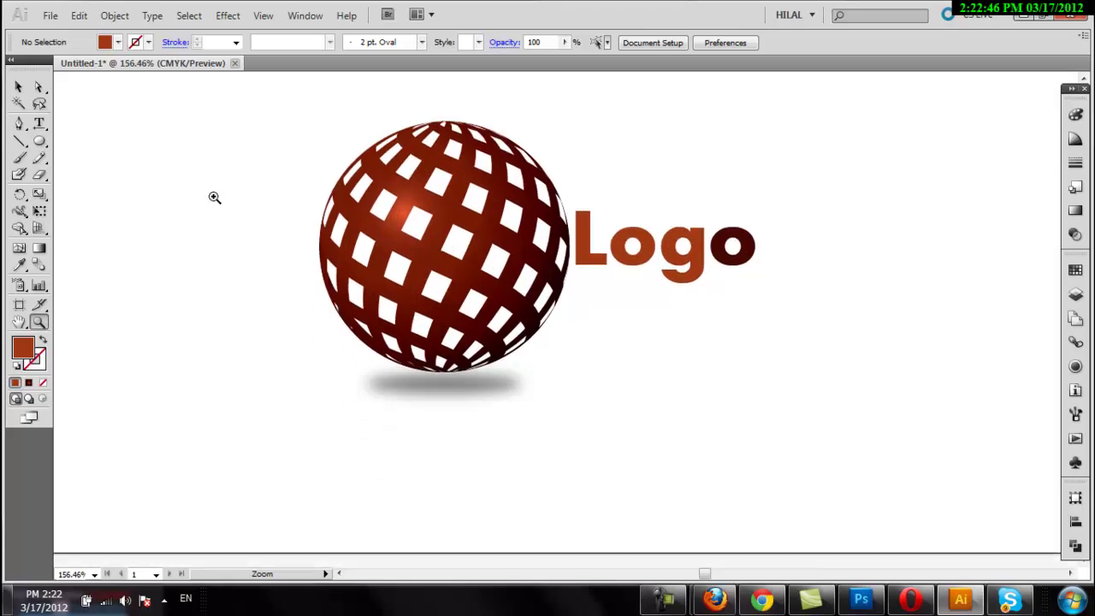
left_click(19, 87)
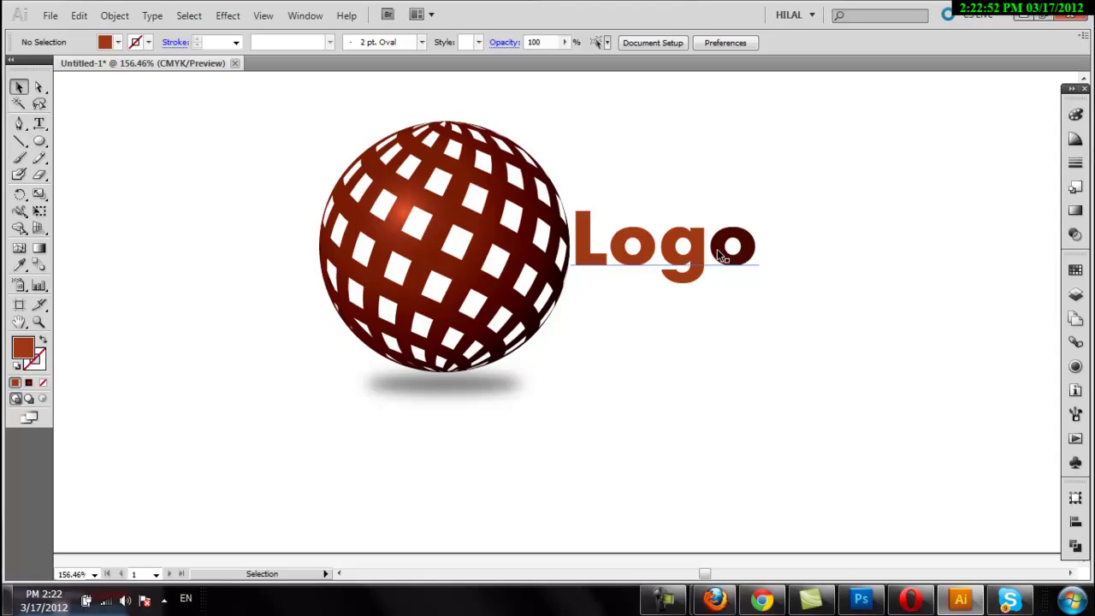
- Lower the Logo text slightly beside the sphere and deselect everything
left_click_drag(719, 253, 704, 288)
left_click(730, 373)
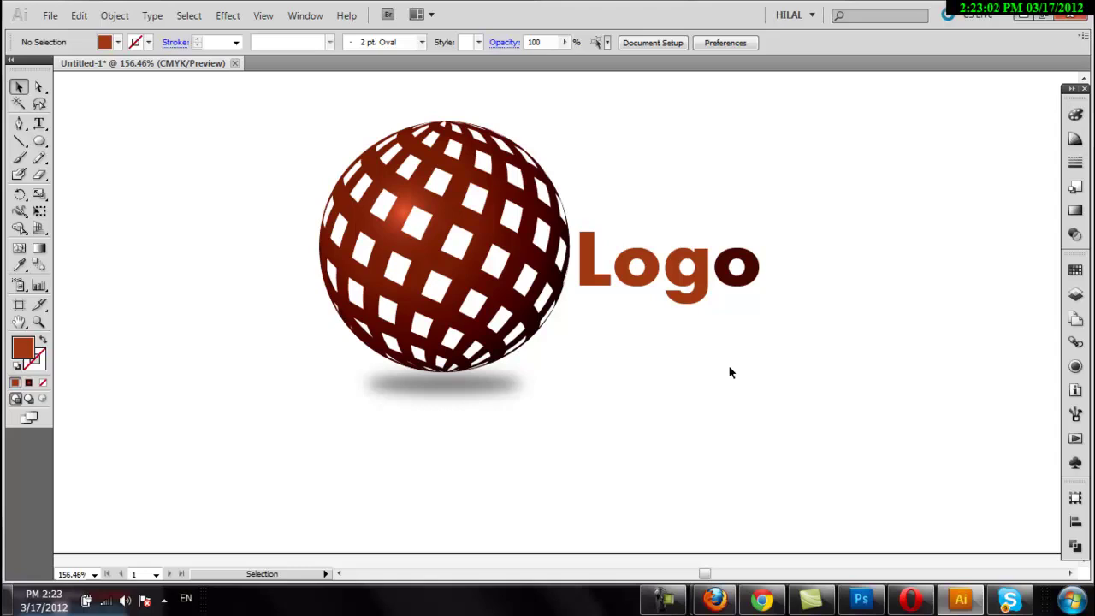
scroll(730, 372, "up", 1)
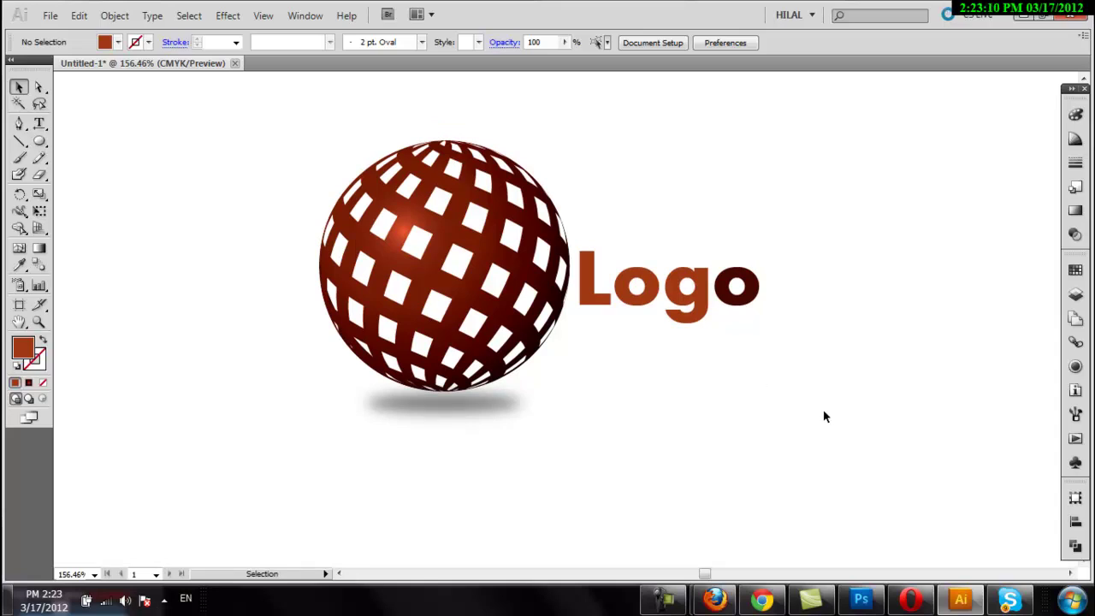
mouse_move(714, 599)
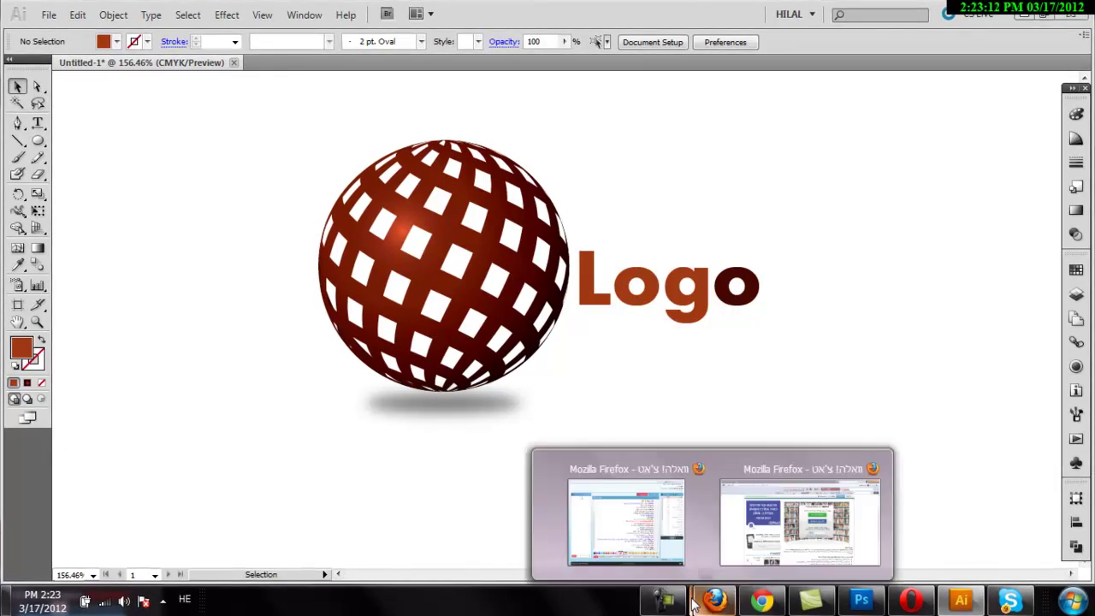
left_click(664, 599)
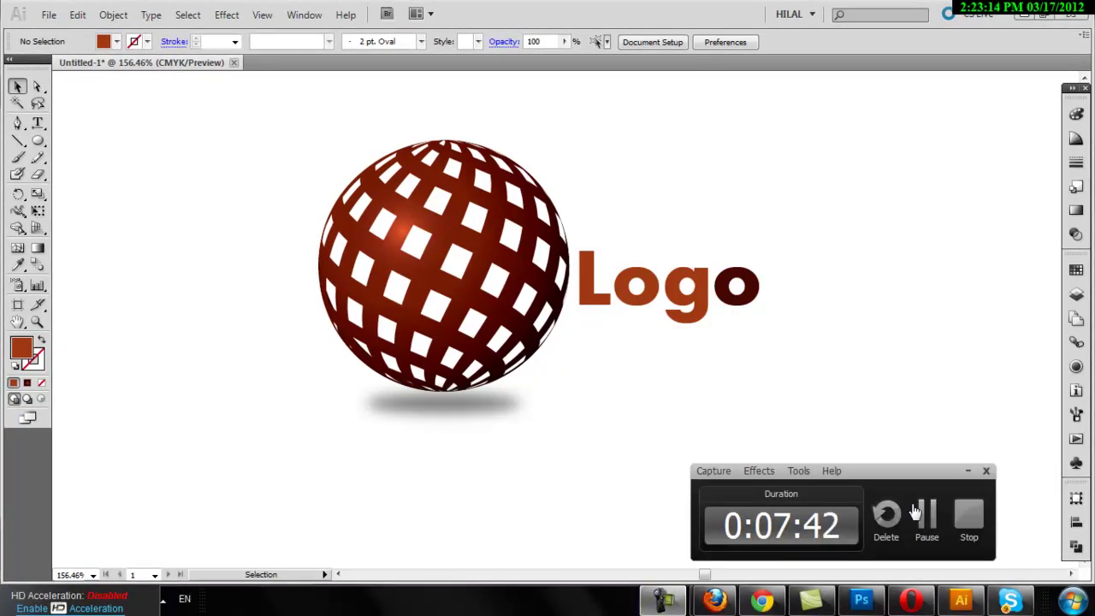